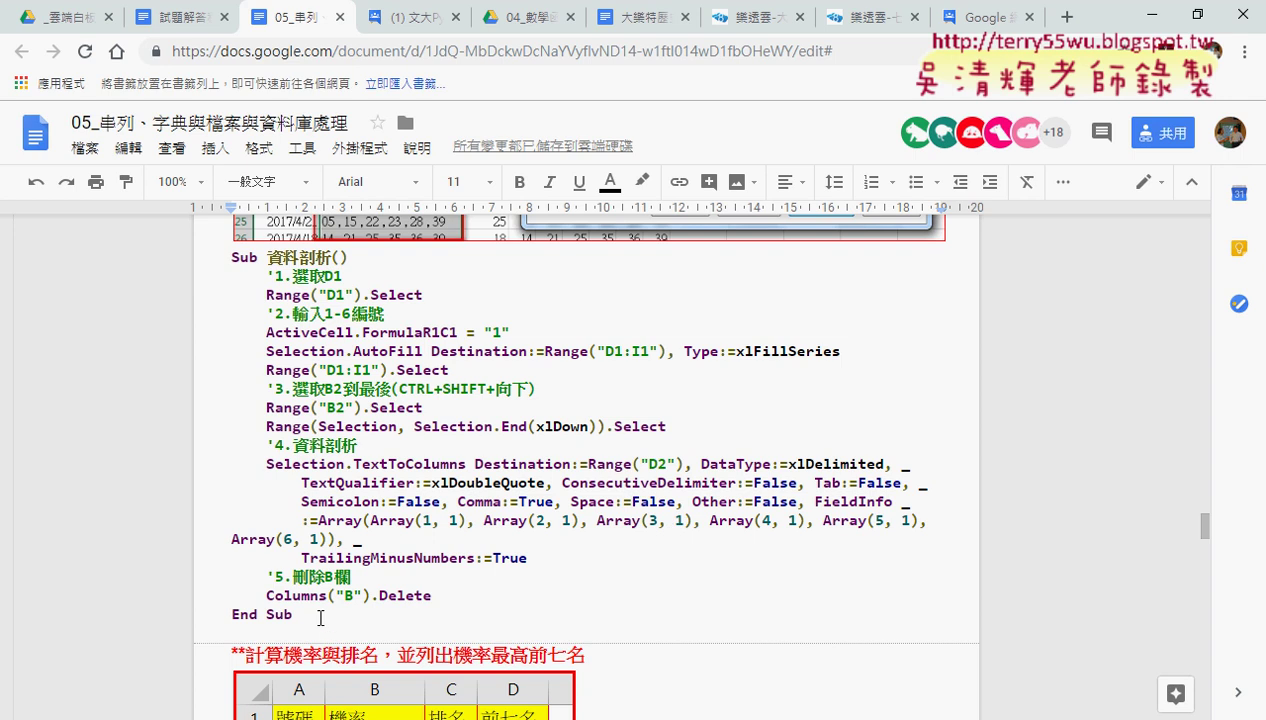
Scroll up through the VBA code in the document and highlight part of it
{"action": "scroll", "coordinate": [344, 555], "scroll_direction": "up", "scroll_amount": 2}
{"action": "scroll", "coordinate": [344, 555], "scroll_direction": "up", "scroll_amount": 4}
{"action": "scroll", "coordinate": [344, 555], "scroll_direction": "up", "scroll_amount": 1}
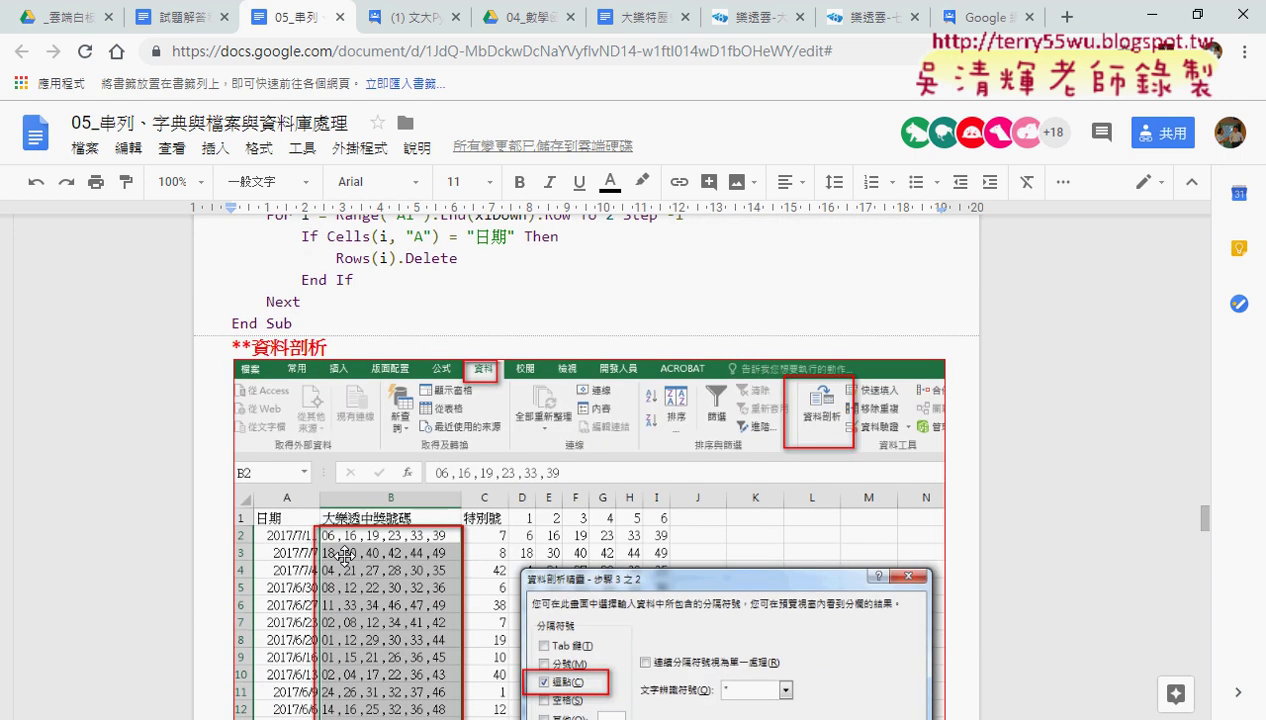
{"action": "scroll", "coordinate": [344, 555], "scroll_direction": "up", "scroll_amount": 2}
{"action": "left_click_drag", "start_coordinate": [292, 499], "coordinate": [224, 361]}
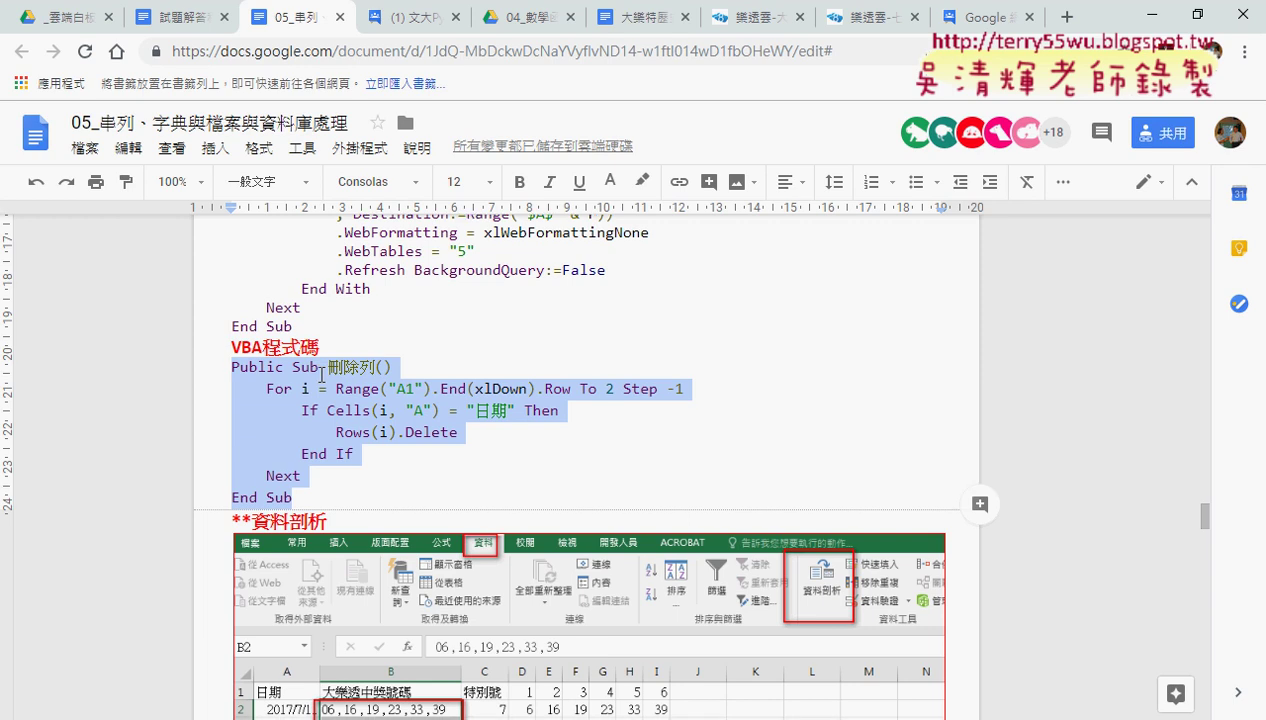
Select the Sub 資料剖析 macro code and move down to the 計算機率與排名 section
{"action": "scroll", "coordinate": [320, 375], "scroll_direction": "down", "scroll_amount": 5}
{"action": "scroll", "coordinate": [420, 376], "scroll_direction": "down", "scroll_amount": 2}
{"action": "scroll", "coordinate": [516, 377], "scroll_direction": "down", "scroll_amount": 3}
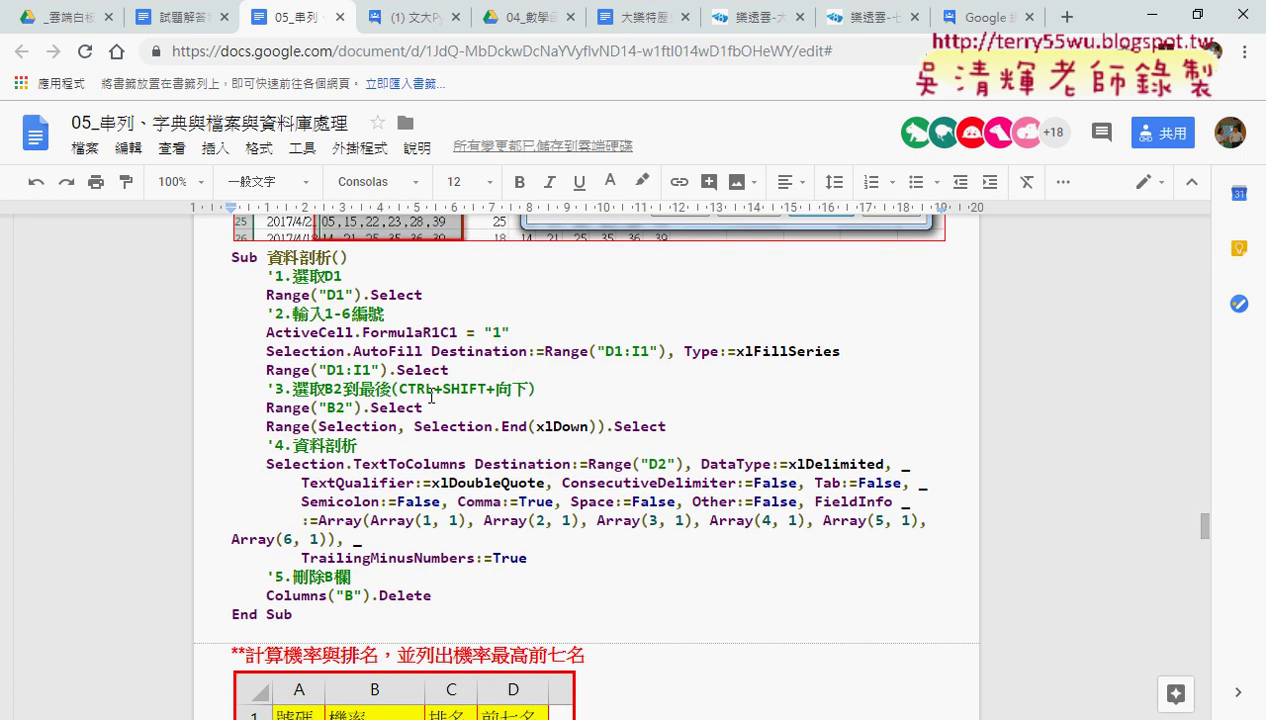
{"action": "mouse_move", "coordinate": [228, 278]}
{"action": "left_mouse_down"}
{"action": "mouse_move", "coordinate": [374, 410]}
{"action": "mouse_move", "coordinate": [386, 614]}
{"action": "left_mouse_up"}
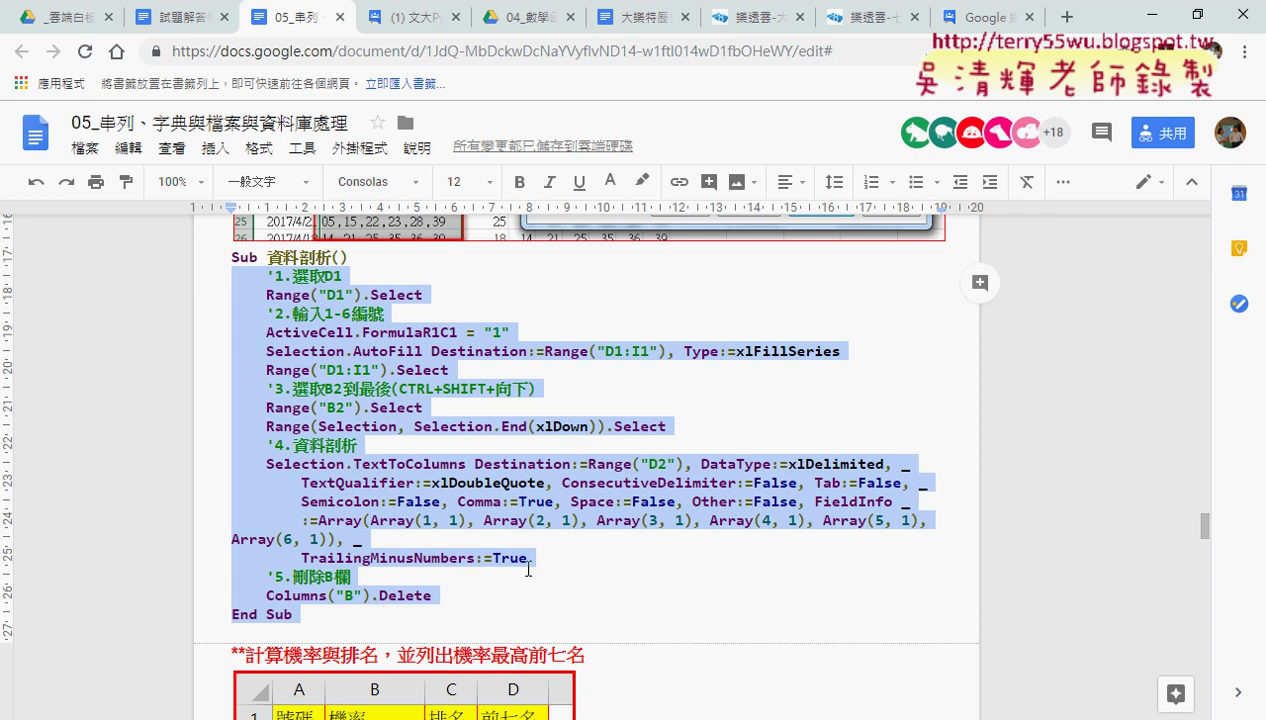
{"action": "scroll", "coordinate": [729, 566], "scroll_direction": "down", "scroll_amount": 1}
{"action": "scroll", "coordinate": [729, 566], "scroll_direction": "down", "scroll_amount": 2}
Review the 號碼/機率/排名/前七名 sample table, then switch to the Excel workbook 'all'
{"action": "scroll", "coordinate": [729, 566], "scroll_direction": "down", "scroll_amount": 1}
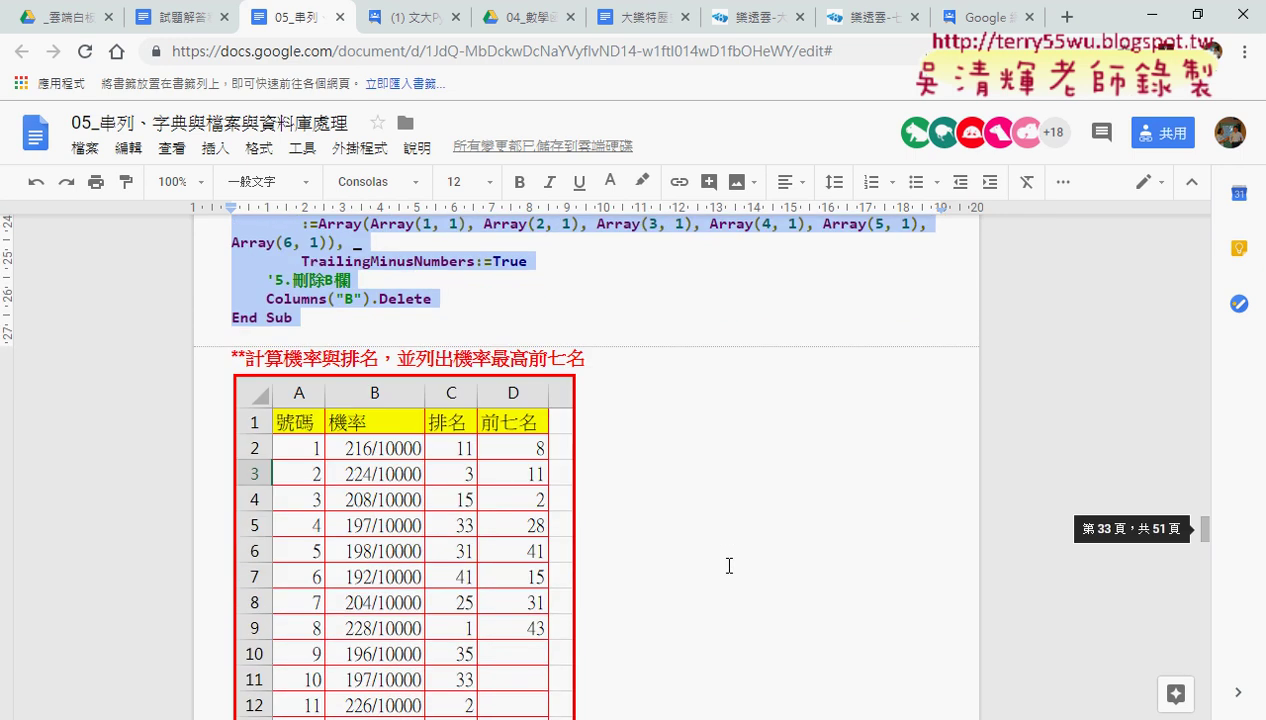
{"action": "scroll", "coordinate": [729, 566], "scroll_direction": "down", "scroll_amount": 2}
{"action": "scroll", "coordinate": [729, 566], "scroll_direction": "up", "scroll_amount": 1}
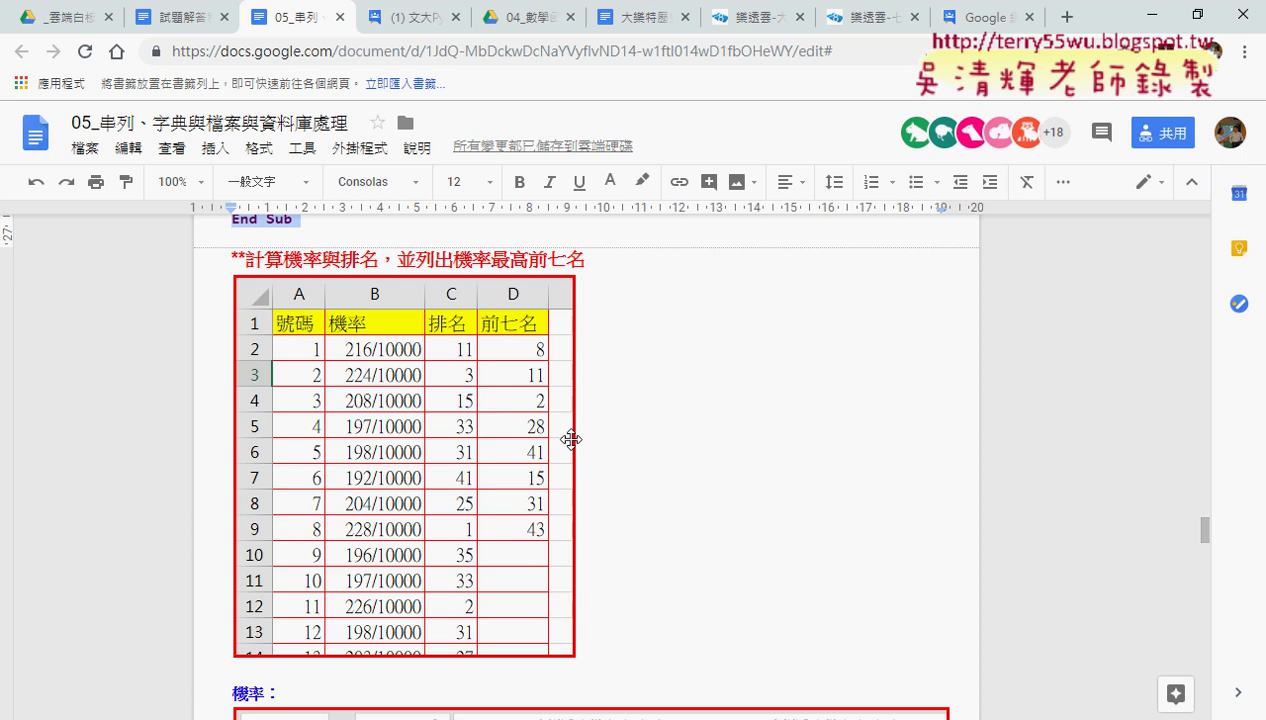
{"action": "key", "text": "alt+Tab"}
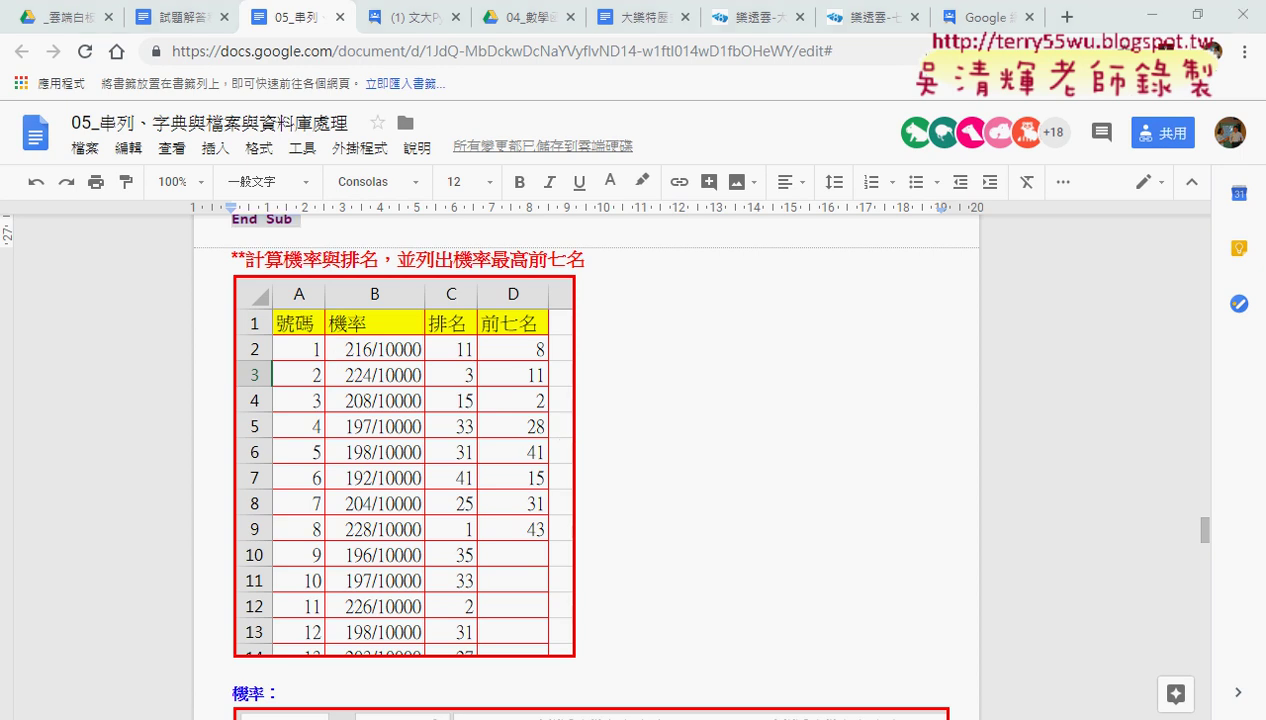
{"action": "key", "text": "alt+Tab"}
{"action": "key", "text": "alt+Tab"}
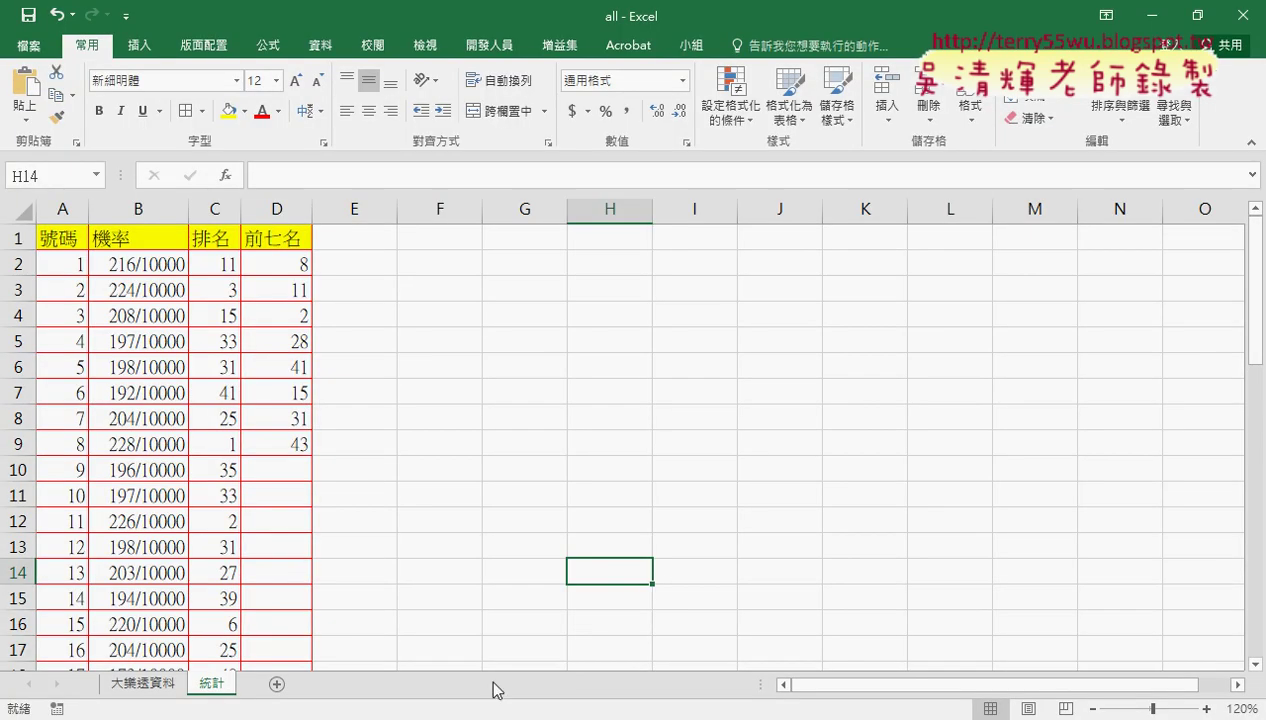
{"action": "left_click", "coordinate": [146, 686]}
{"action": "scroll", "coordinate": [166, 345], "scroll_direction": "up", "scroll_amount": 3}
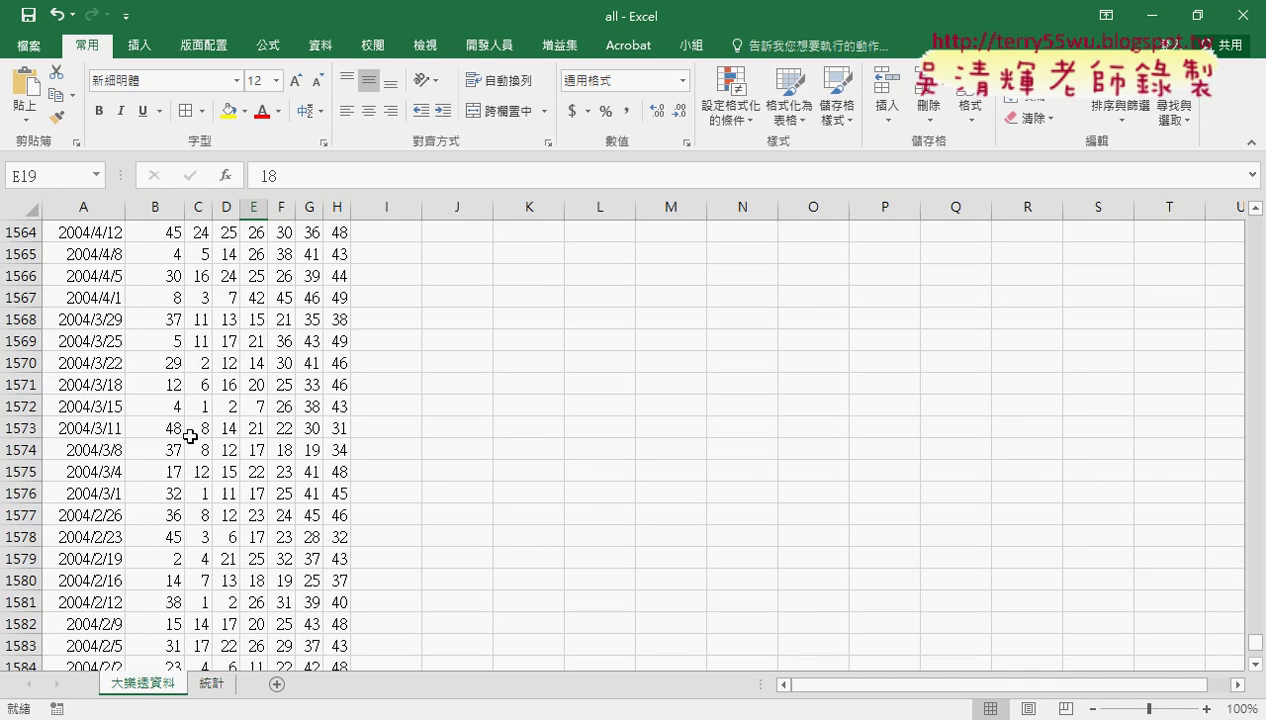
{"action": "left_click", "coordinate": [1256, 647]}
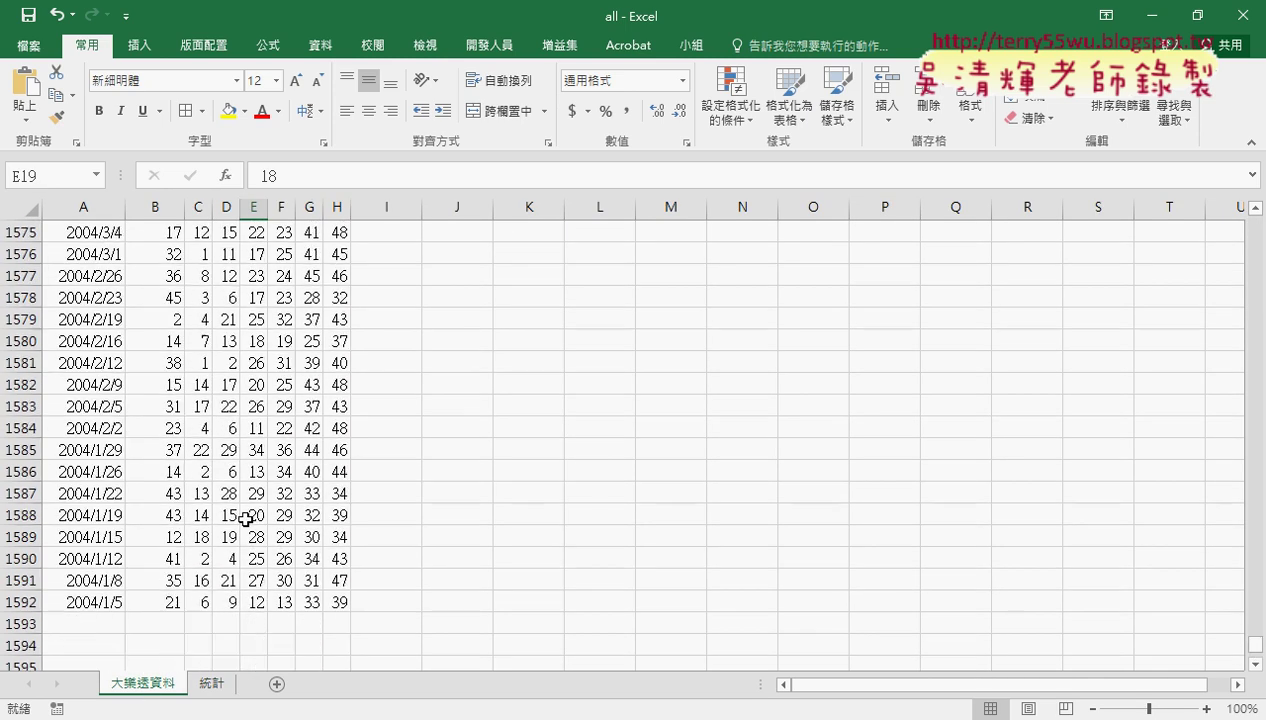
{"action": "left_click", "coordinate": [105, 470]}
{"action": "left_click", "coordinate": [5, 602]}
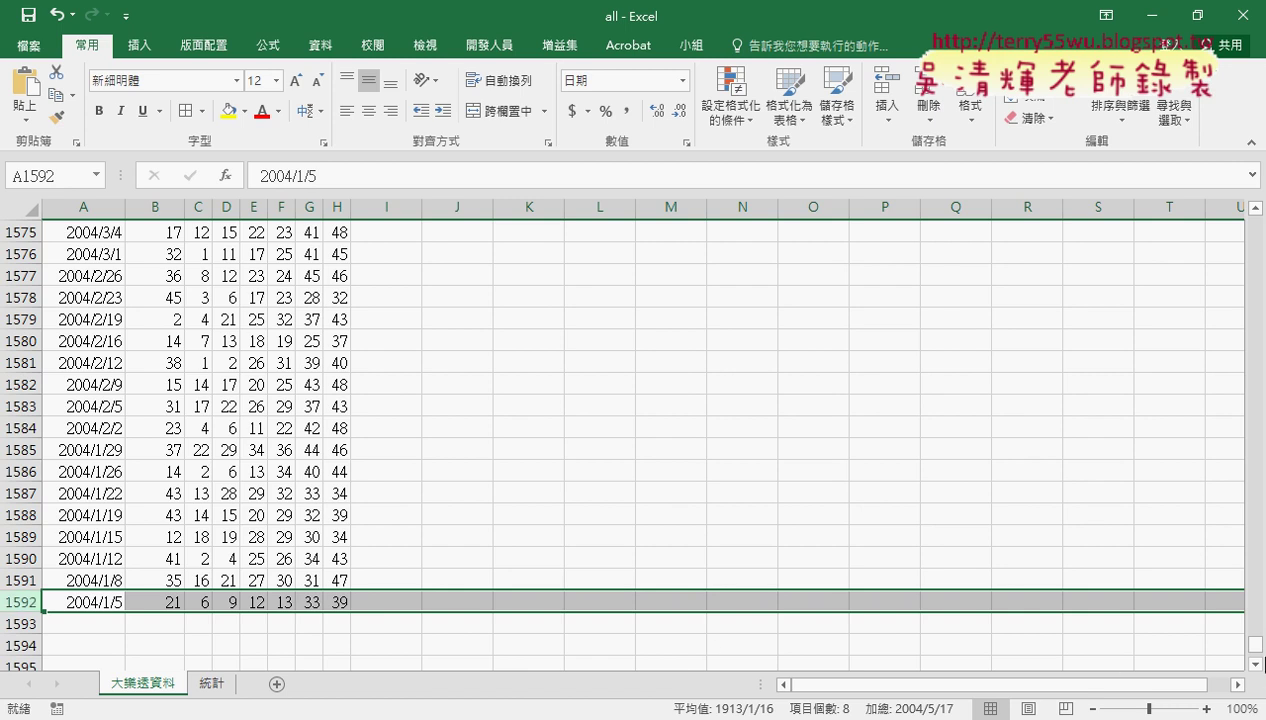
{"action": "left_click_drag", "start_coordinate": [1255, 643], "coordinate": [1256, 222]}
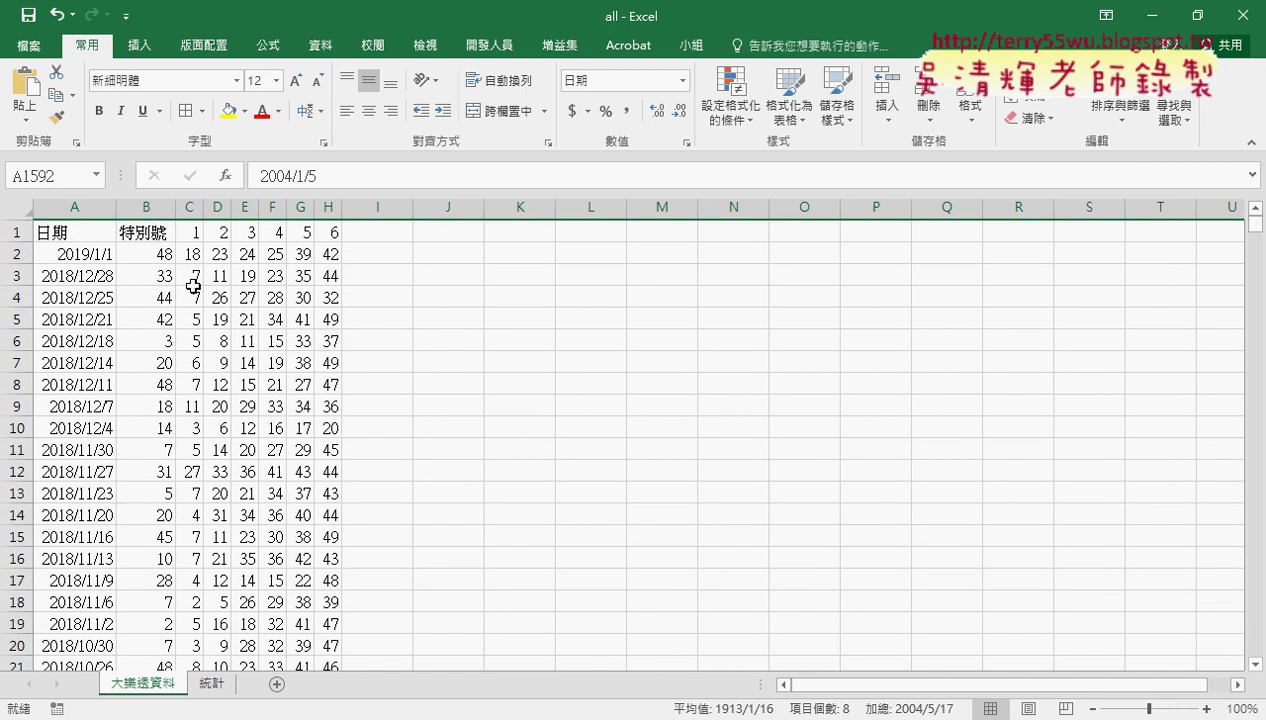
{"action": "left_click", "coordinate": [150, 208]}
{"action": "left_click_drag", "start_coordinate": [187, 207], "coordinate": [333, 207]}
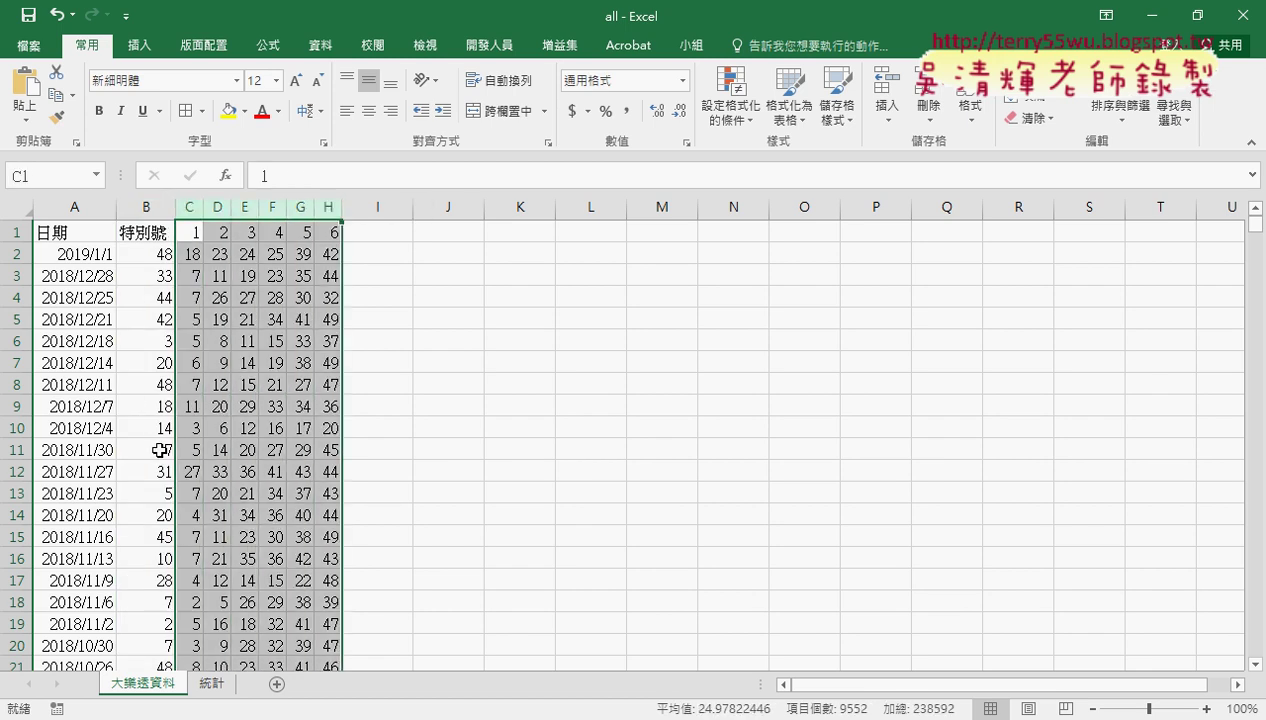
{"action": "left_click", "coordinate": [209, 686]}
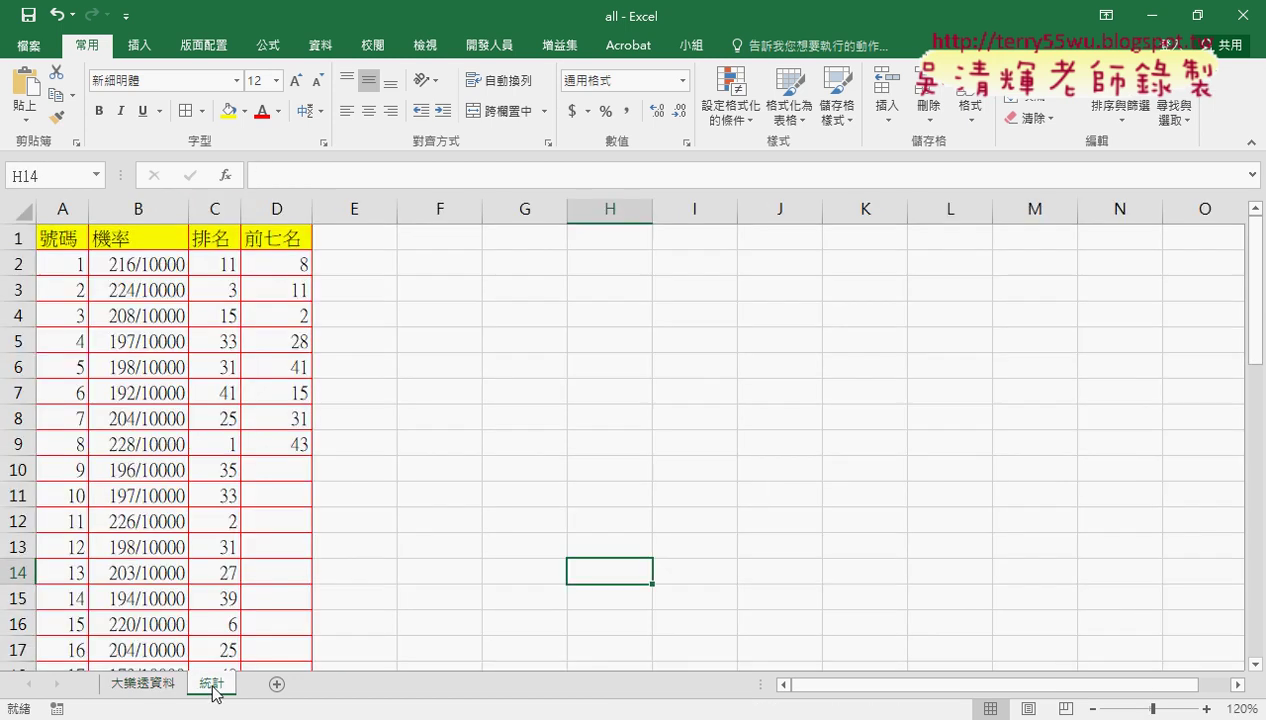
{"action": "left_click", "coordinate": [62, 238]}
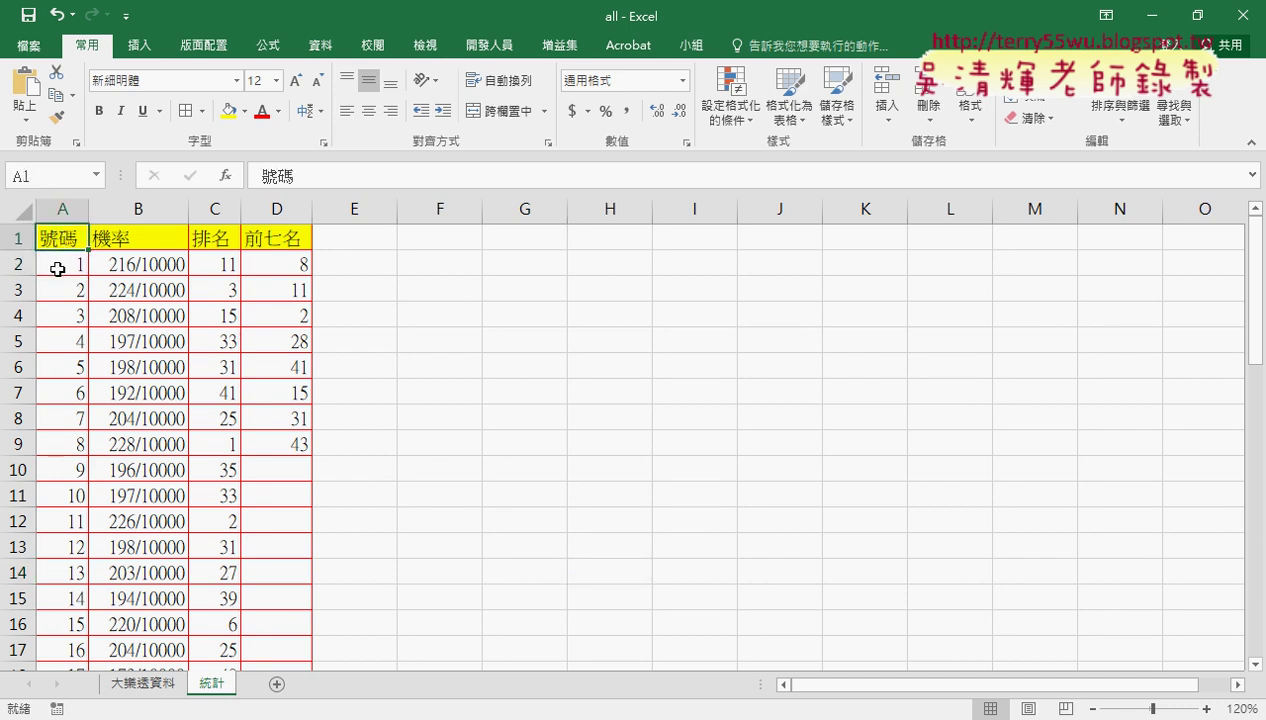
{"action": "left_click", "coordinate": [62, 264]}
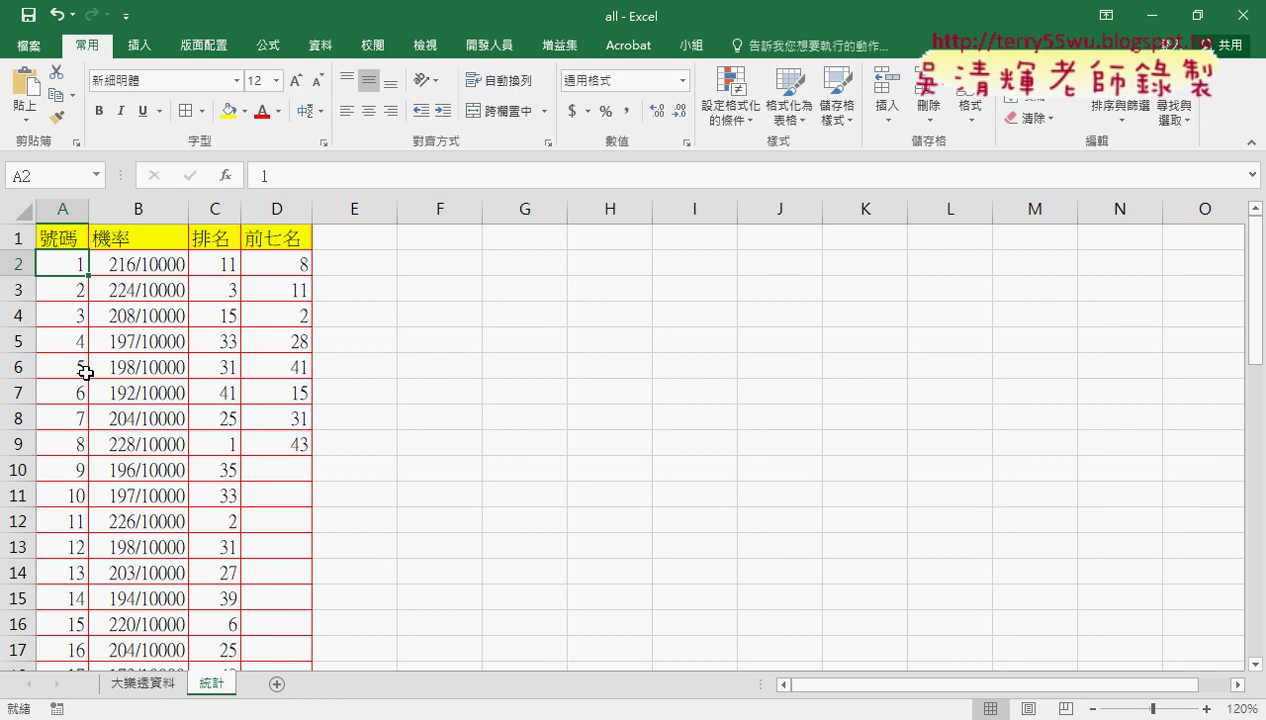
{"action": "scroll", "coordinate": [79, 463], "scroll_direction": "down", "scroll_amount": 3}
{"action": "scroll", "coordinate": [79, 463], "scroll_direction": "down", "scroll_amount": 5}
{"action": "scroll", "coordinate": [79, 463], "scroll_direction": "down", "scroll_amount": 2}
{"action": "scroll", "coordinate": [79, 463], "scroll_direction": "down", "scroll_amount": 3}
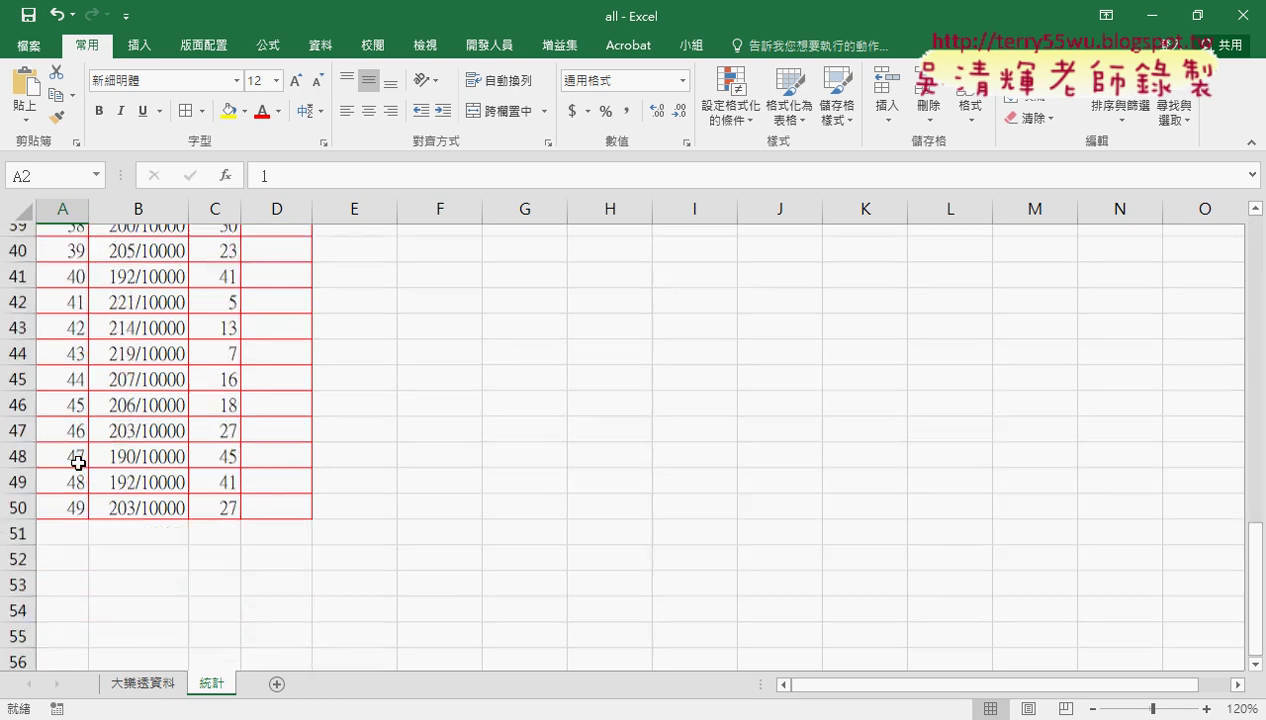
{"action": "left_click", "coordinate": [72, 496]}
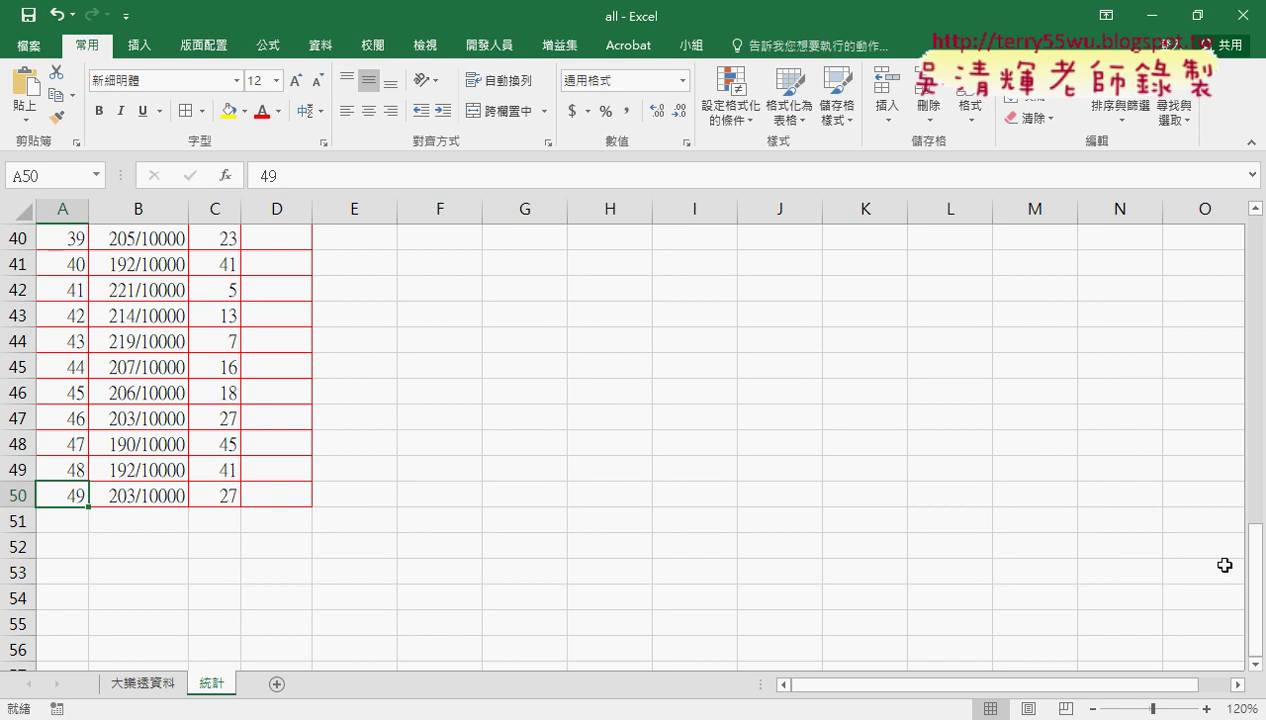
{"action": "left_click_drag", "start_coordinate": [1258, 568], "coordinate": [1258, 270]}
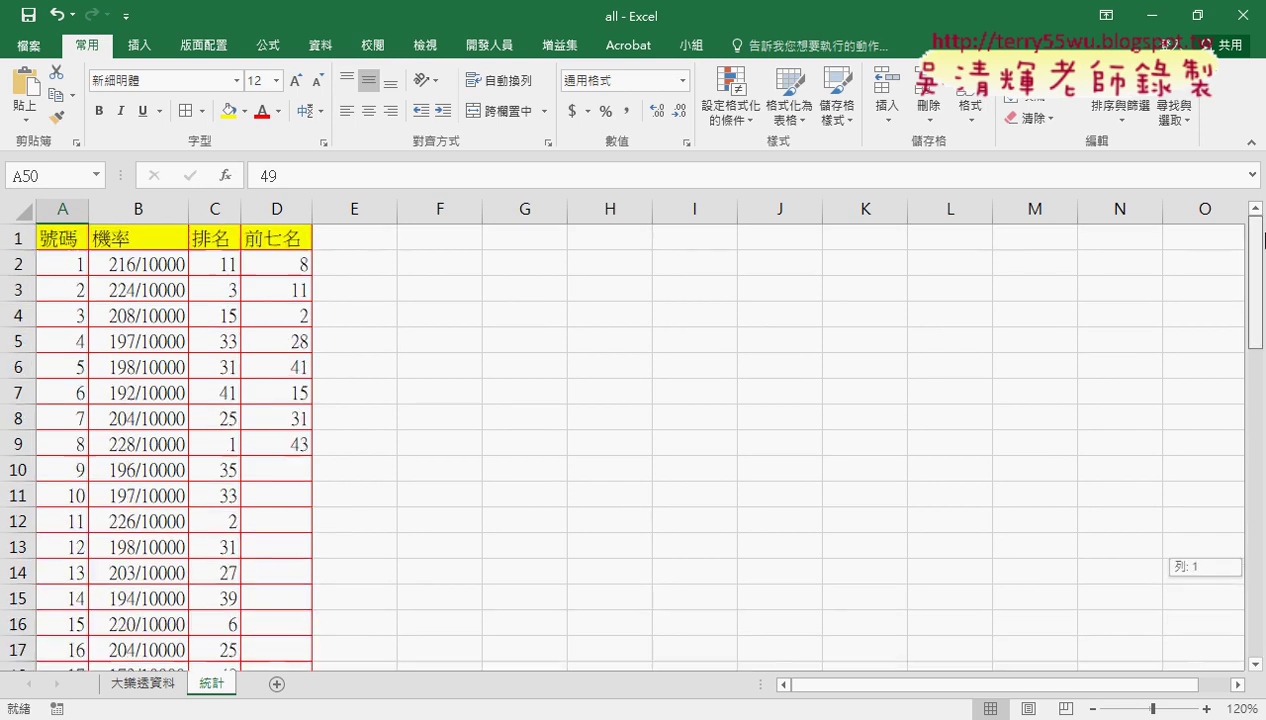
{"action": "left_click", "coordinate": [160, 262]}
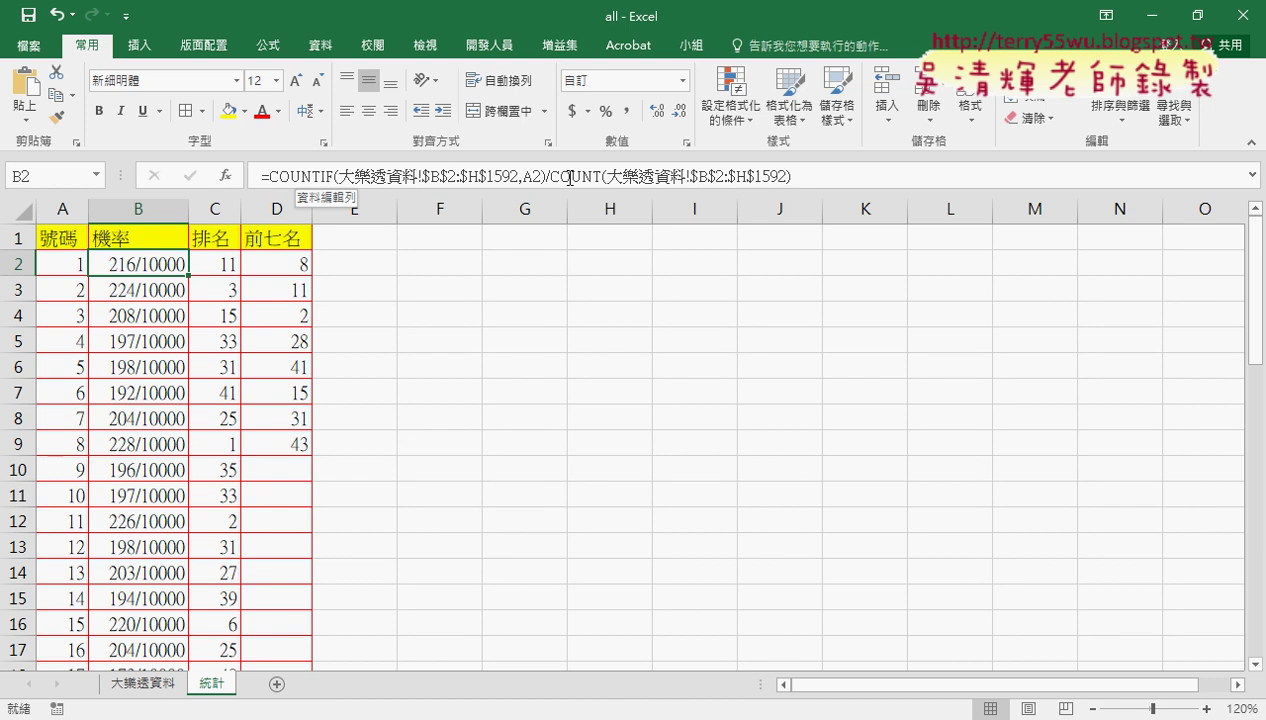
Select the 機率 range B2:B50 and clear its formats
{"action": "key", "text": "ctrl+shift+Down"}
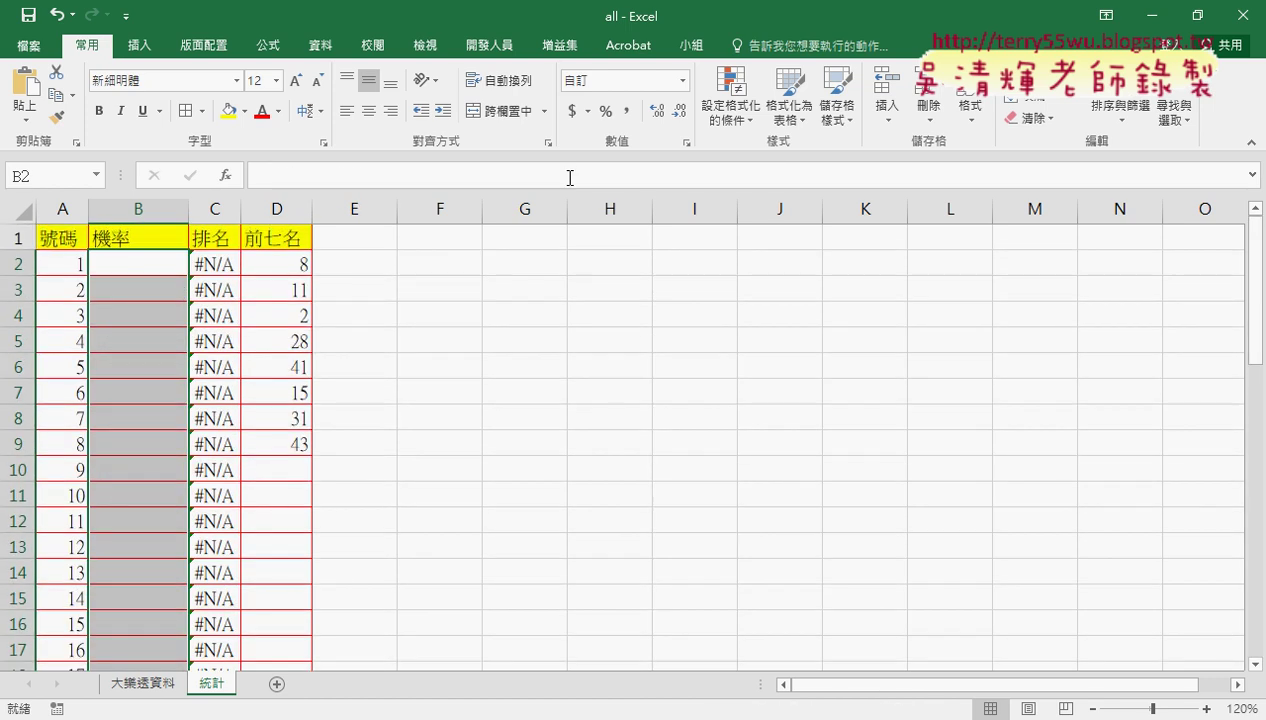
{"action": "left_click", "coordinate": [1035, 119]}
{"action": "left_click", "coordinate": [1047, 168]}
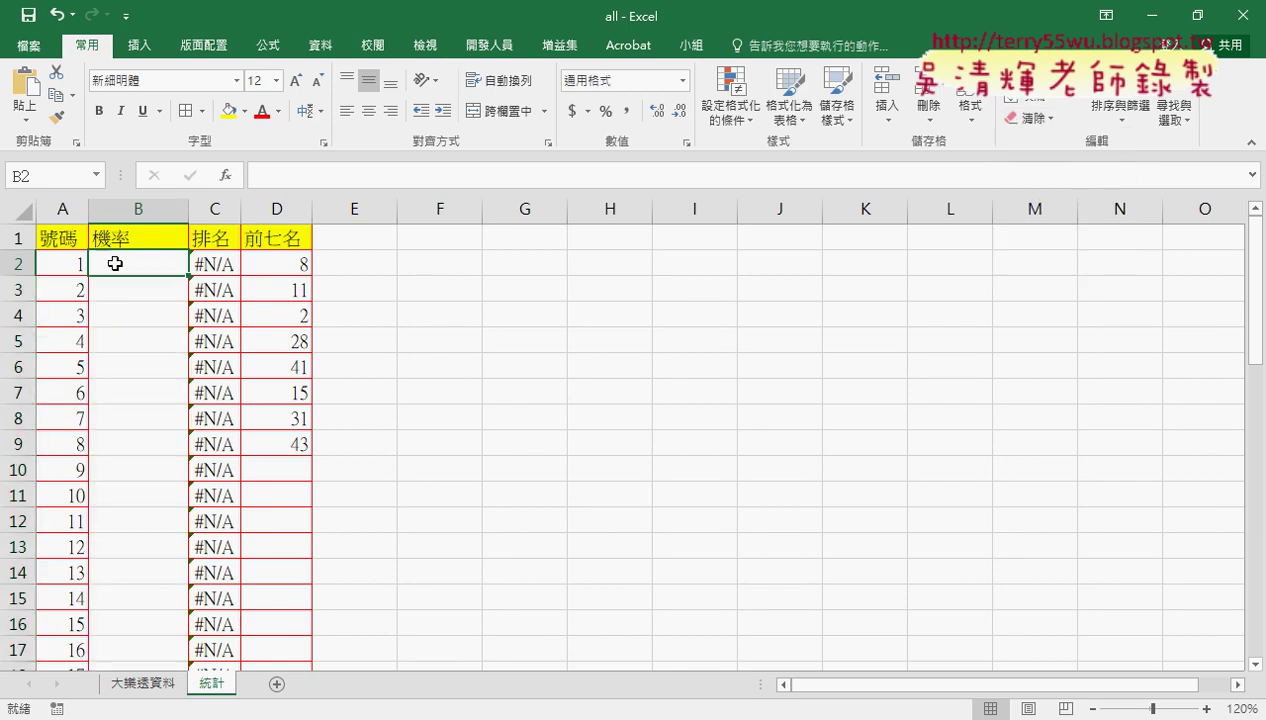
Insert a COUNTIF function into B2 from the Statistical category
{"action": "left_click", "coordinate": [226, 176]}
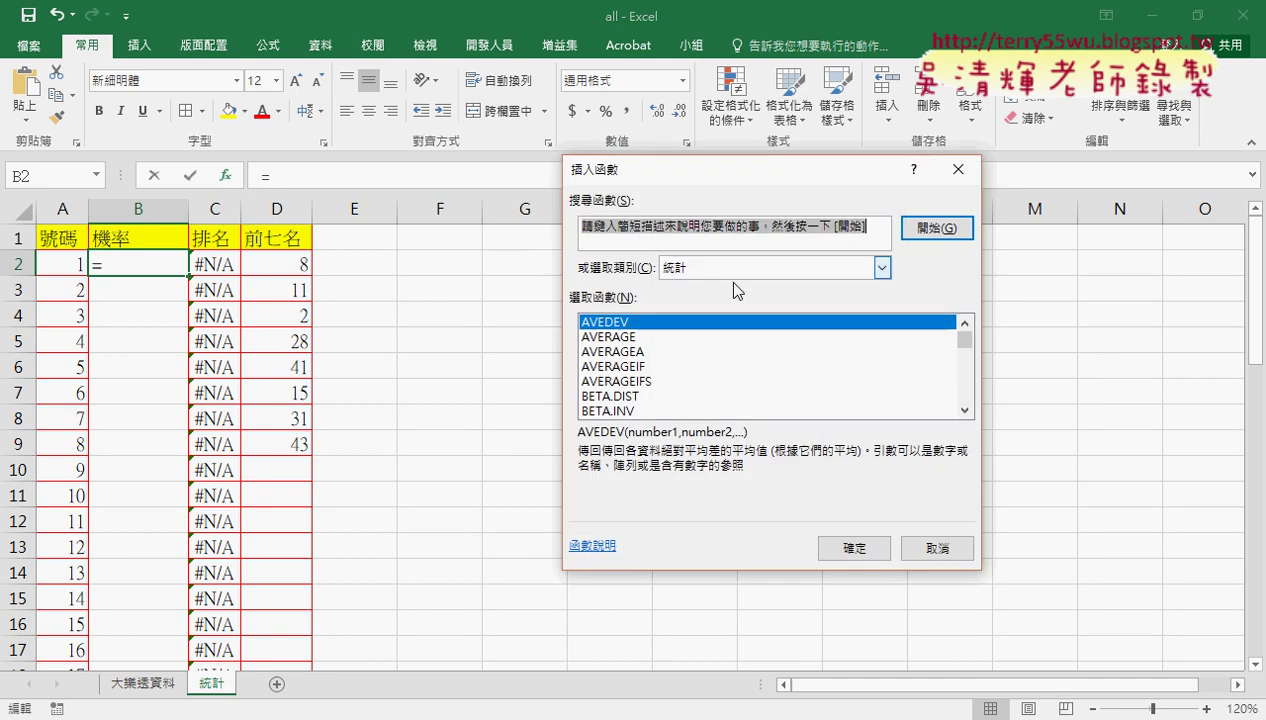
{"action": "left_click_drag", "start_coordinate": [964, 339], "coordinate": [966, 350]}
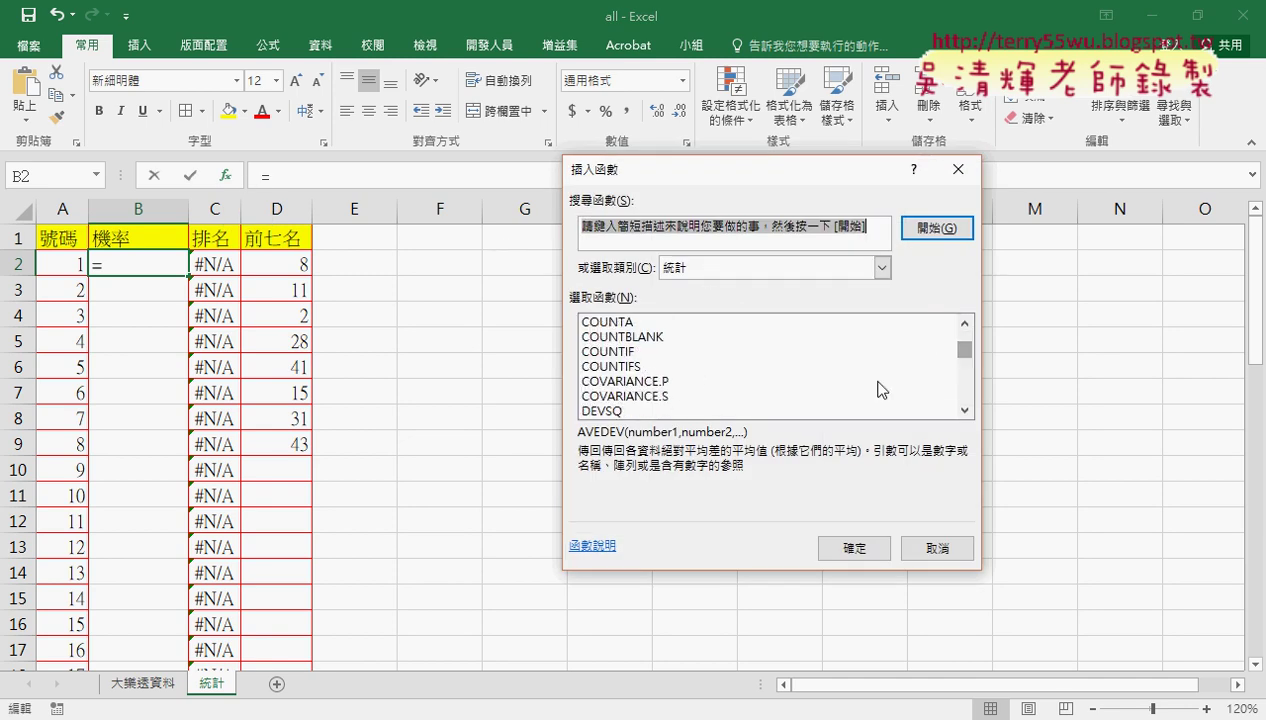
{"action": "left_click", "coordinate": [638, 352]}
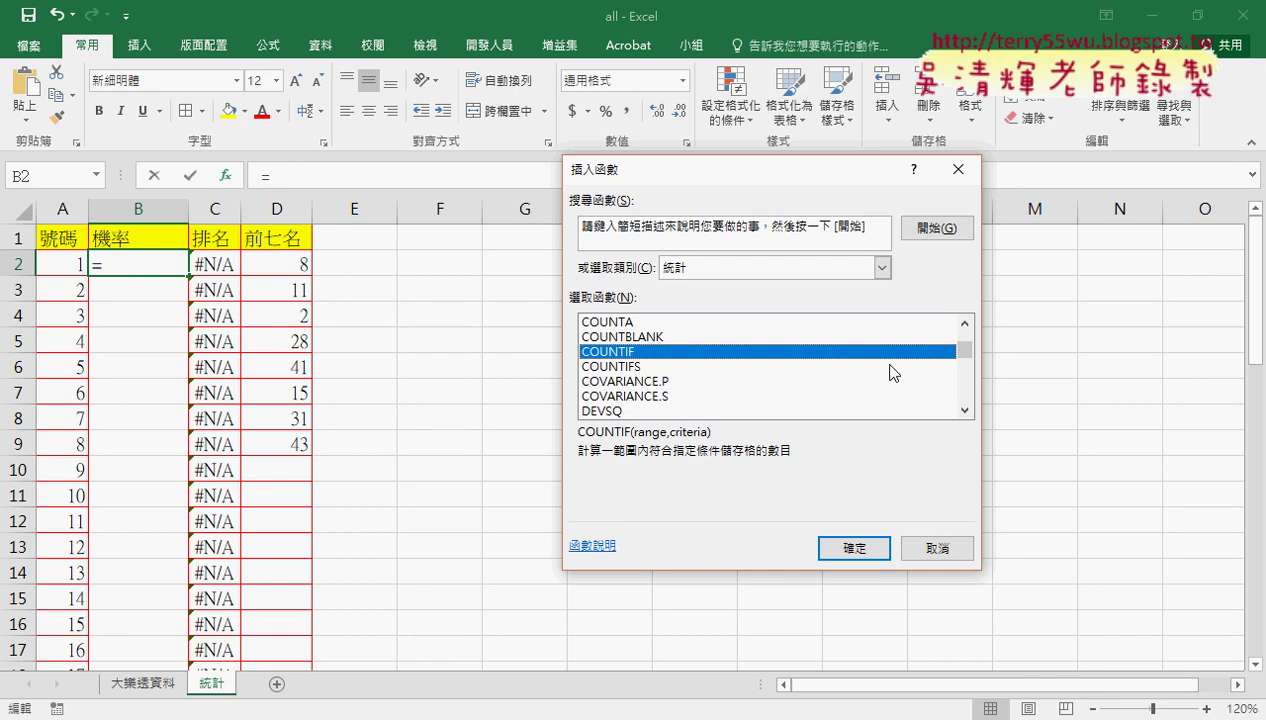
{"action": "left_click", "coordinate": [964, 322]}
{"action": "left_click", "coordinate": [964, 322]}
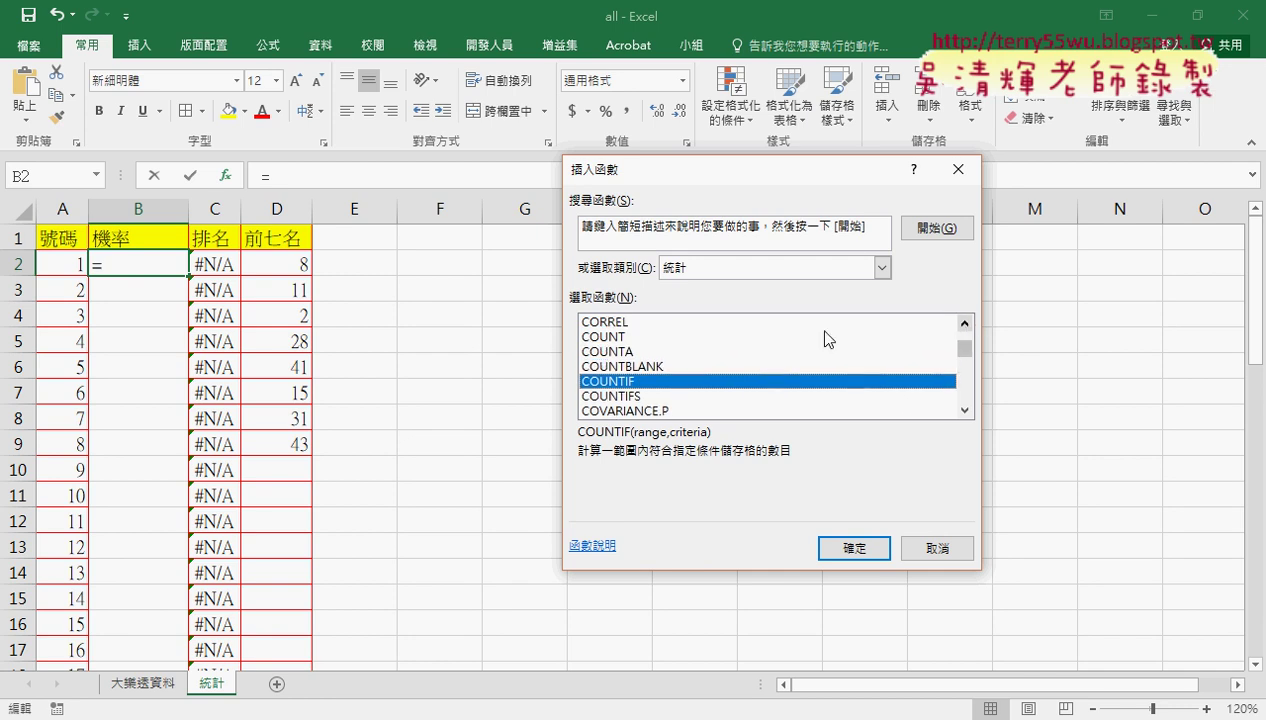
{"action": "left_click", "coordinate": [617, 337]}
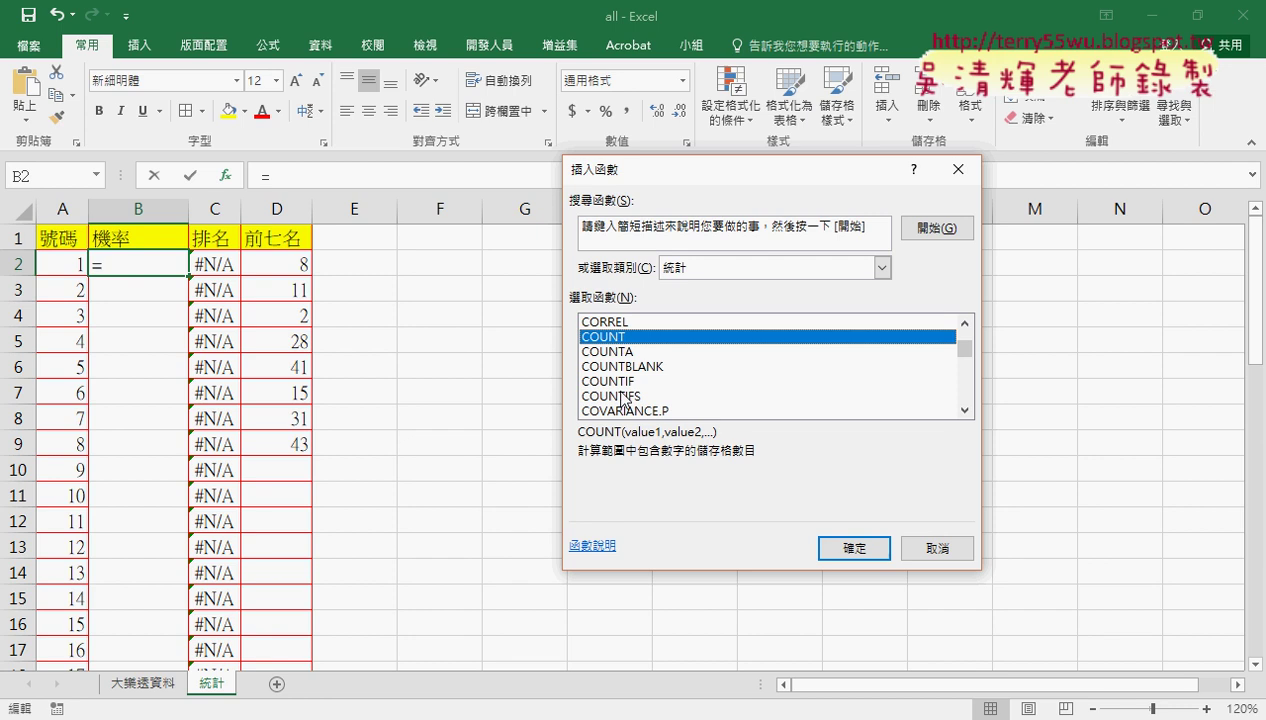
{"action": "left_click", "coordinate": [626, 382]}
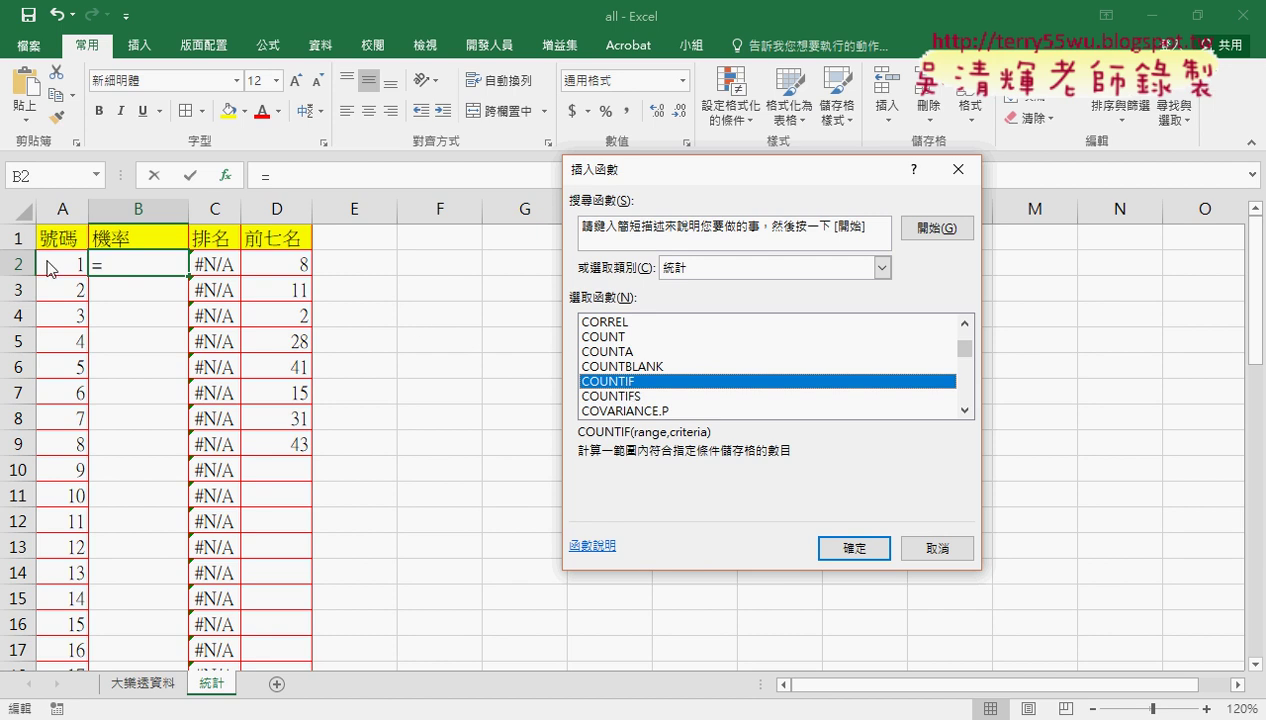
{"action": "left_click", "coordinate": [855, 549]}
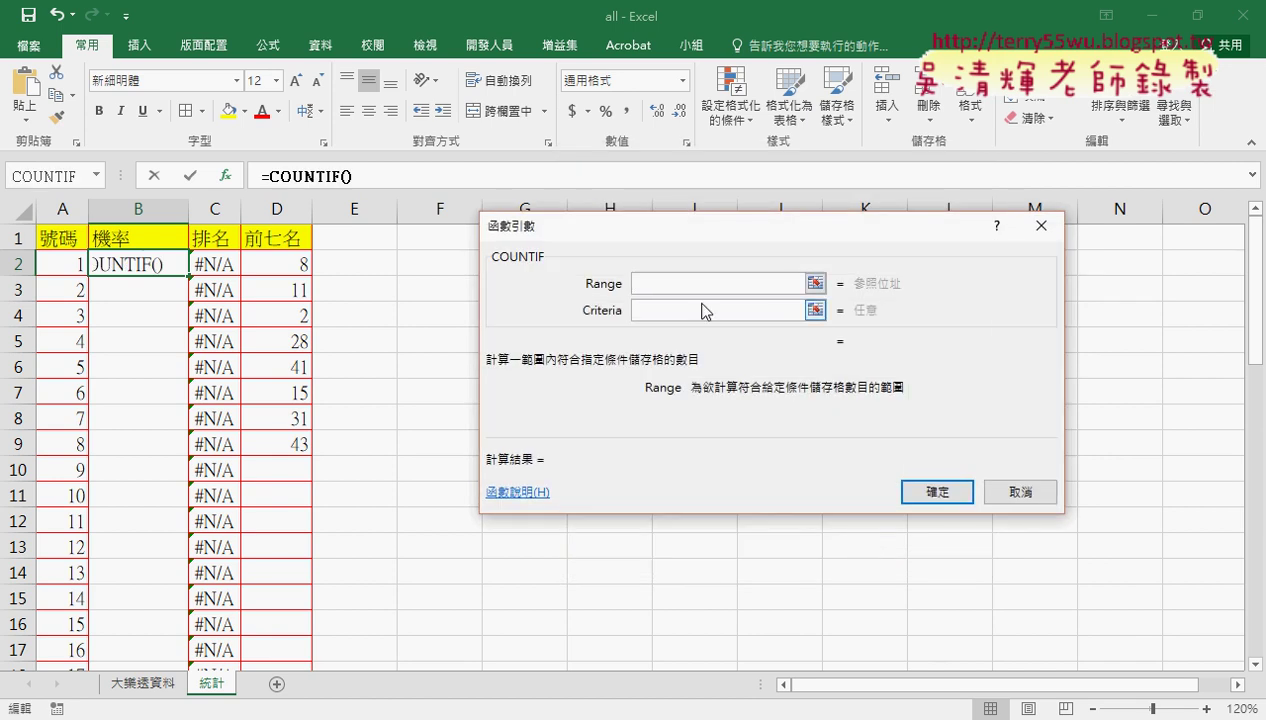
Set COUNTIF's range to 大樂透資料!B$2:H$1592 and its criteria to A2, previewing 241
{"action": "left_click", "coordinate": [143, 683]}
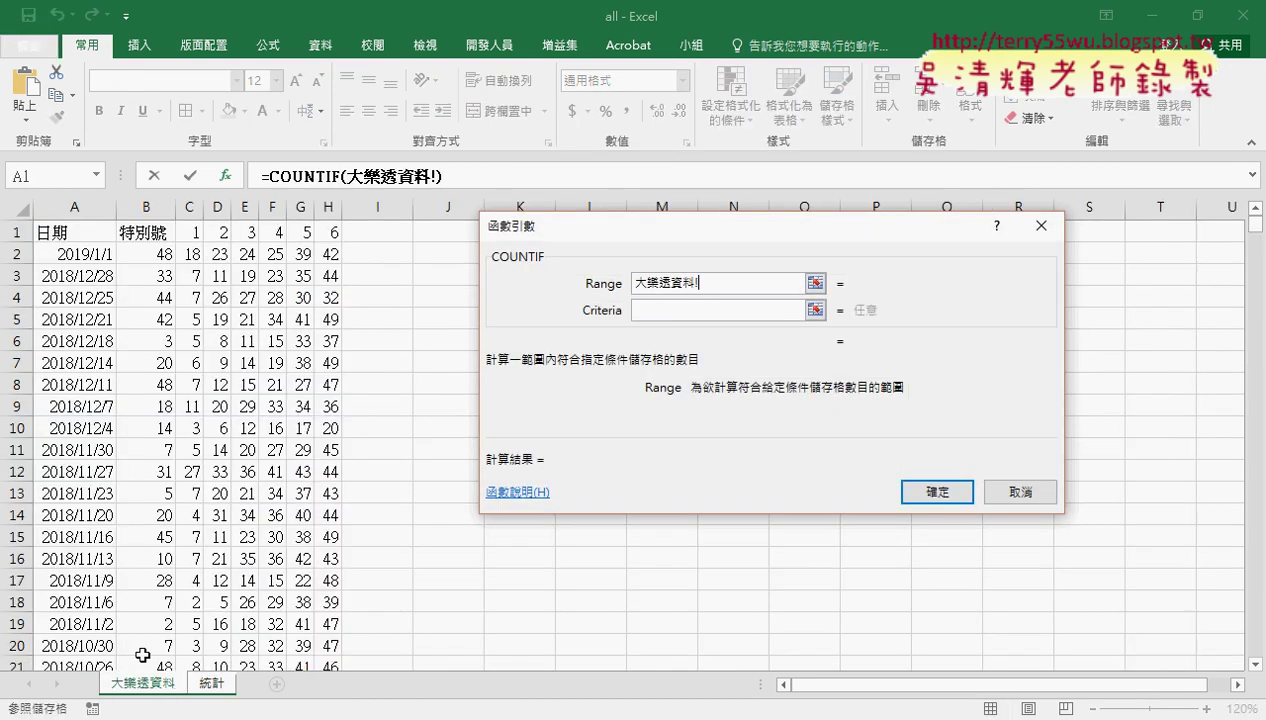
{"action": "left_click", "coordinate": [160, 254]}
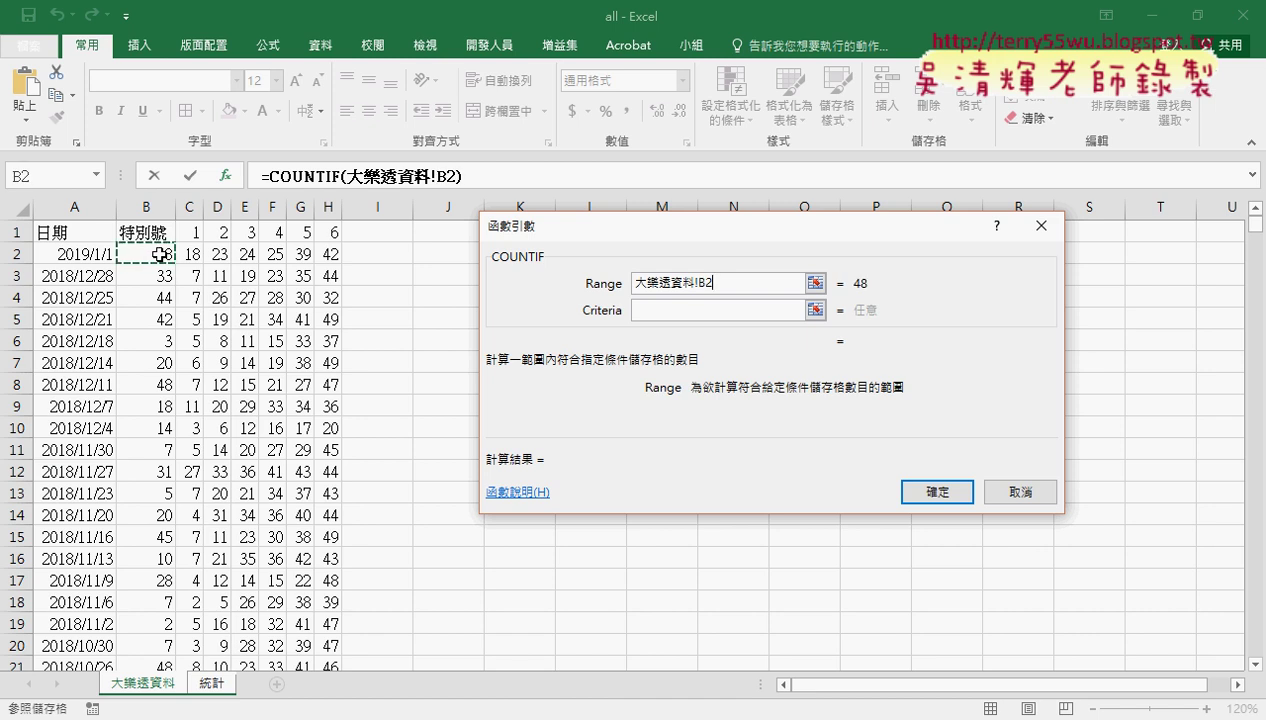
{"action": "key", "text": "ctrl+shift+Right"}
{"action": "key", "text": "ctrl+shift+Down"}
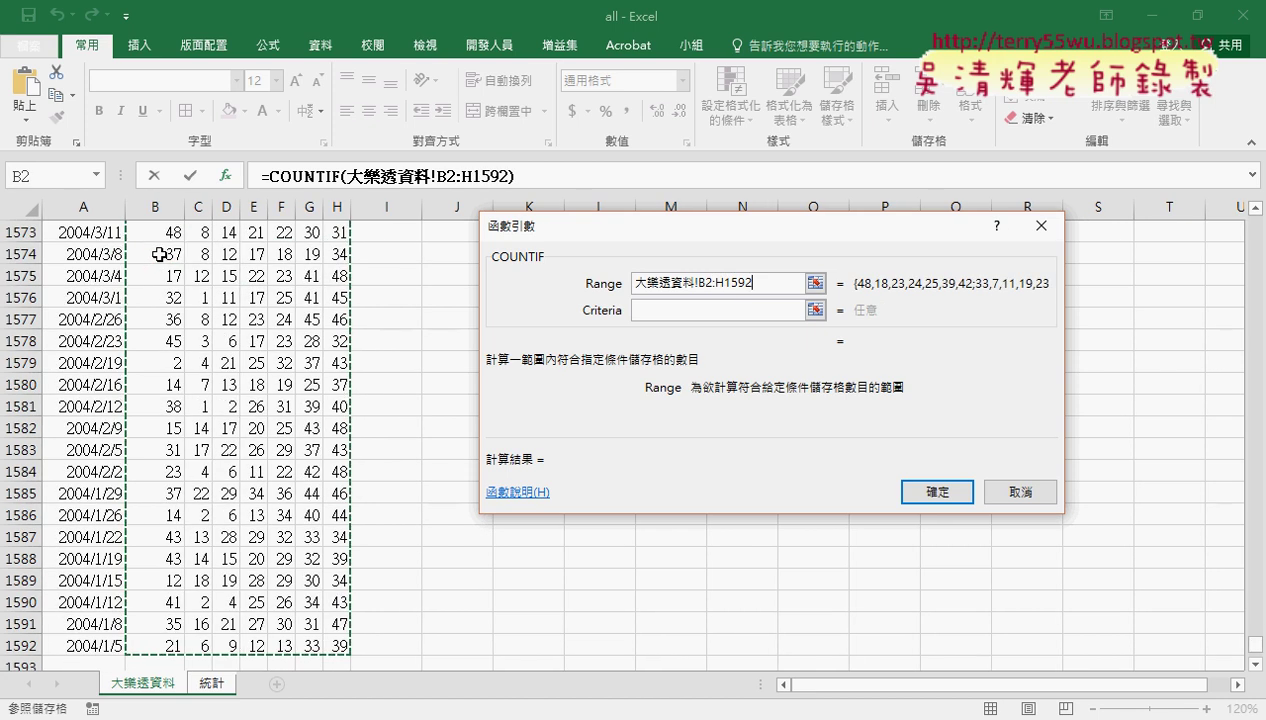
{"action": "left_click", "coordinate": [644, 309]}
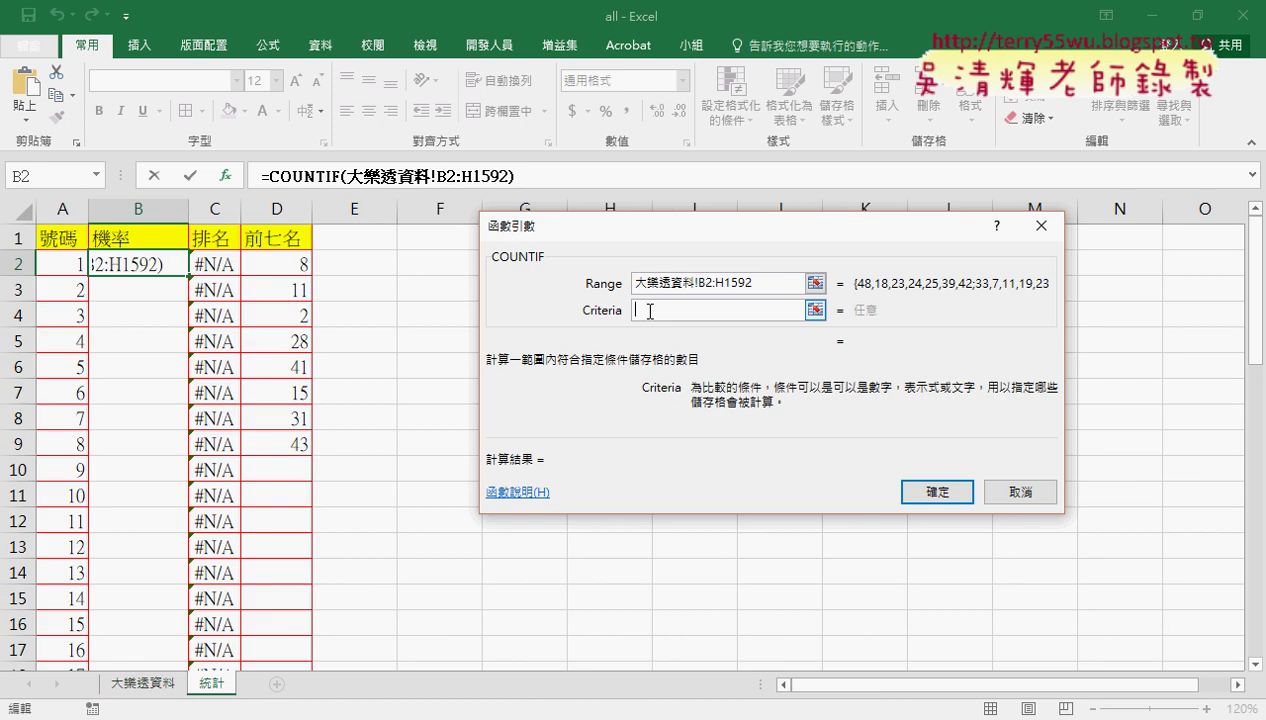
{"action": "left_click", "coordinate": [56, 266]}
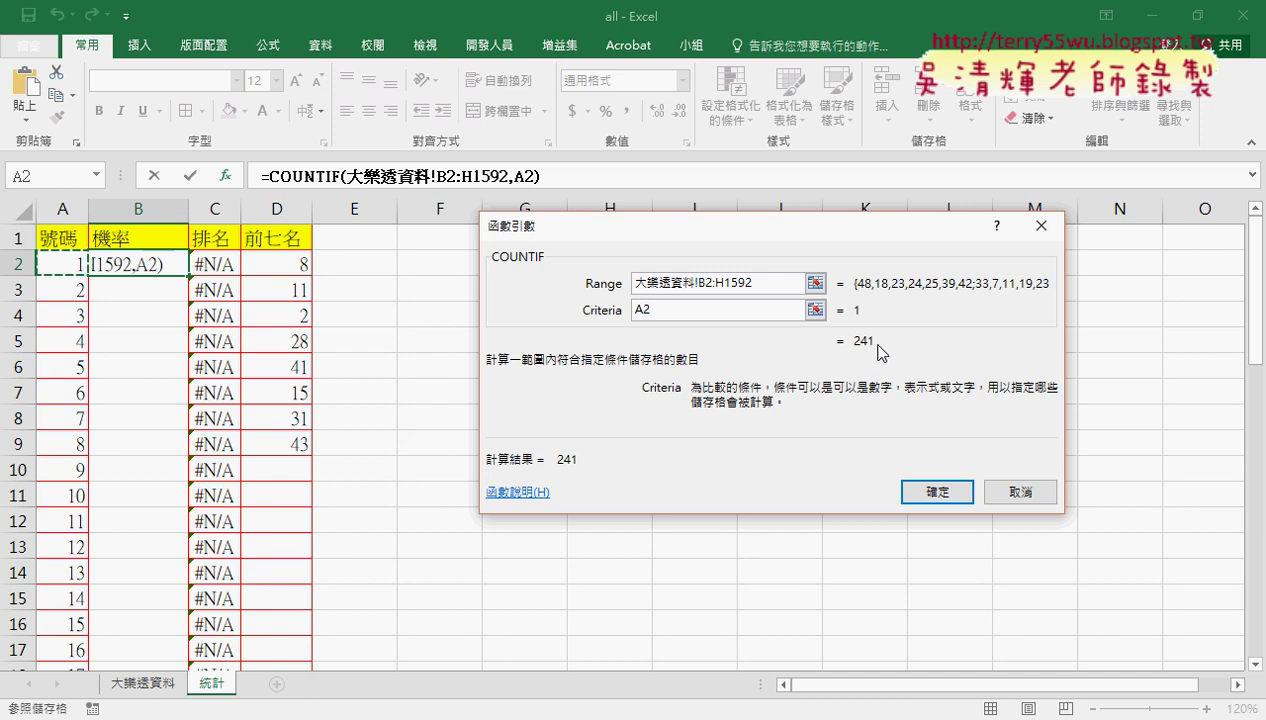
{"action": "left_click", "coordinate": [779, 284]}
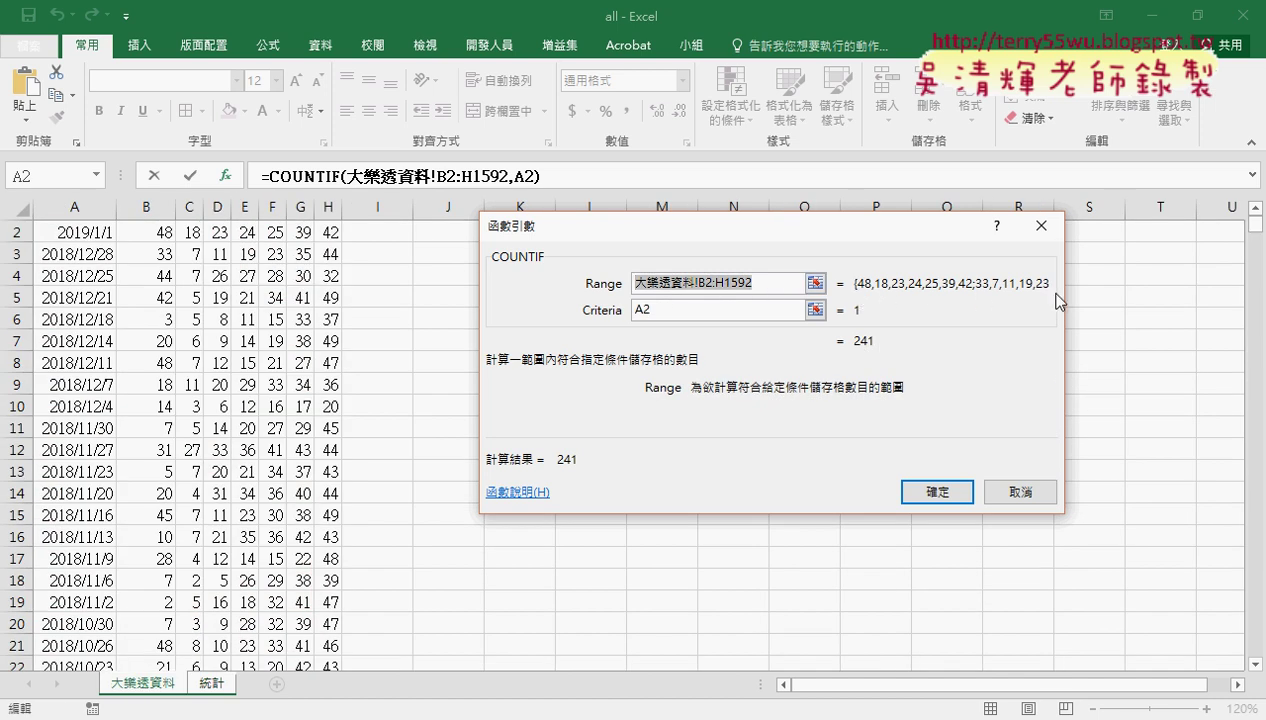
{"action": "left_click", "coordinate": [750, 310]}
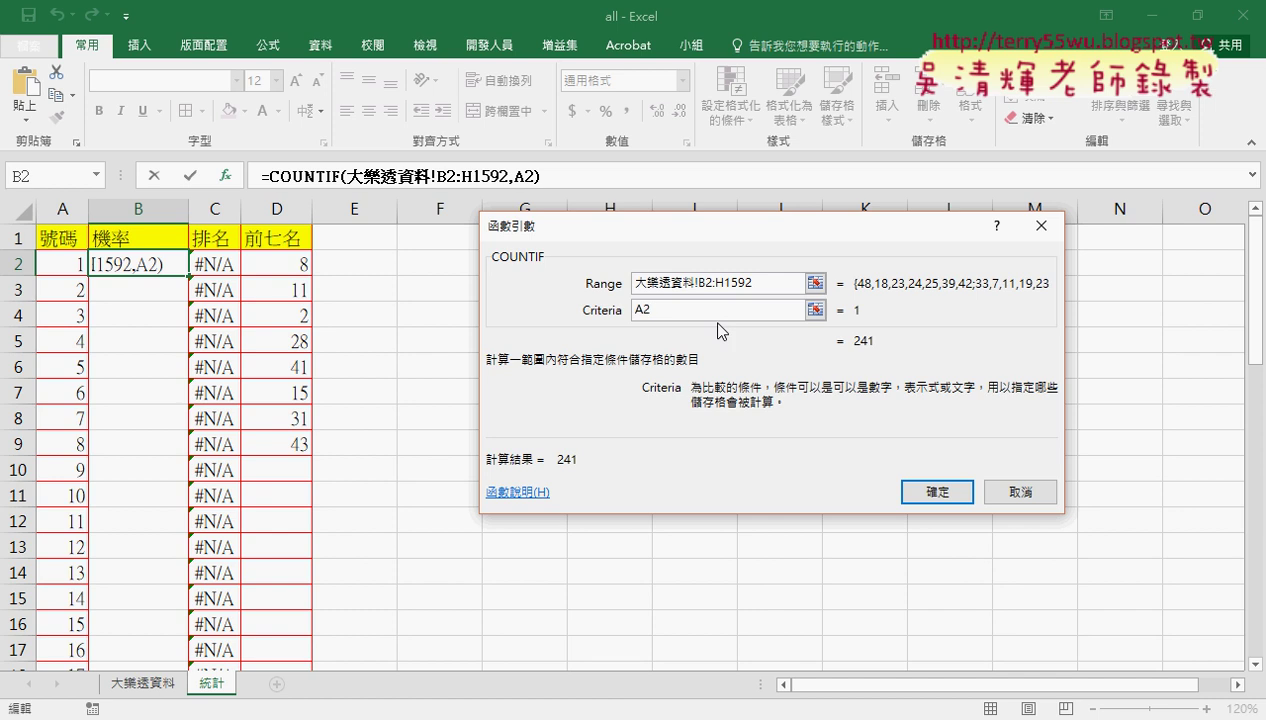
{"action": "left_click_drag", "start_coordinate": [800, 283], "coordinate": [604, 287]}
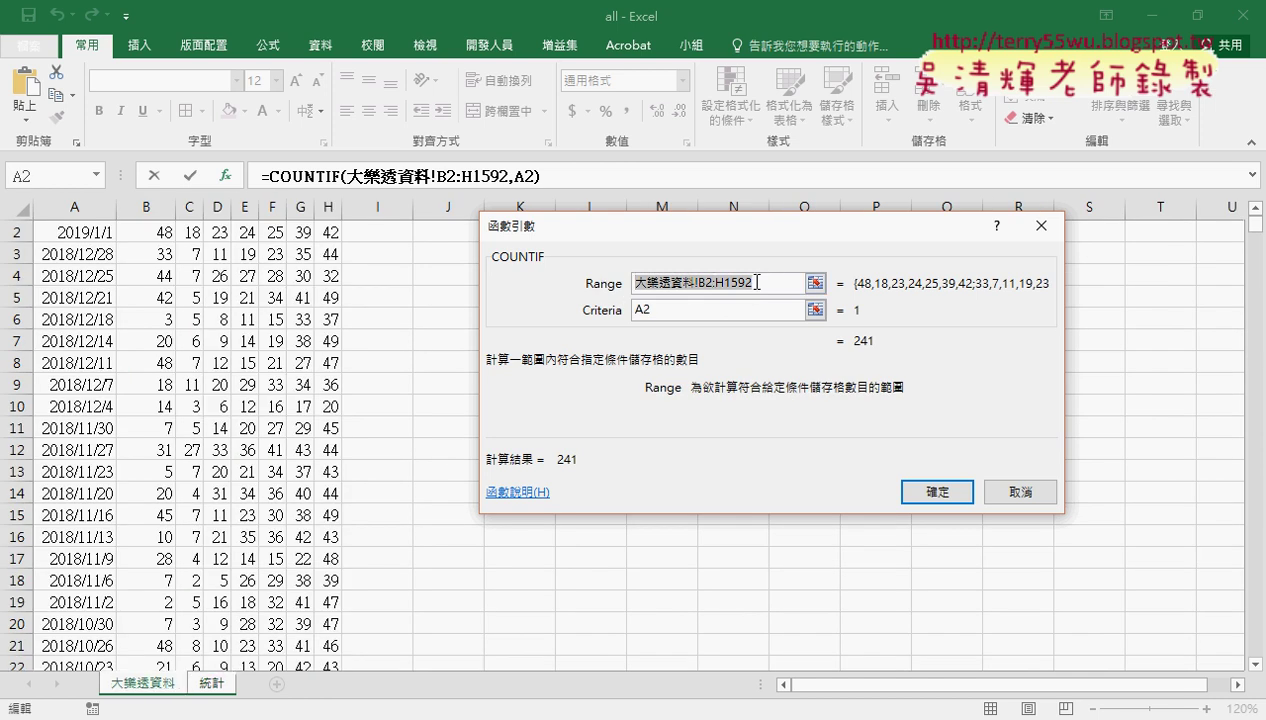
{"action": "key", "text": "F4"}
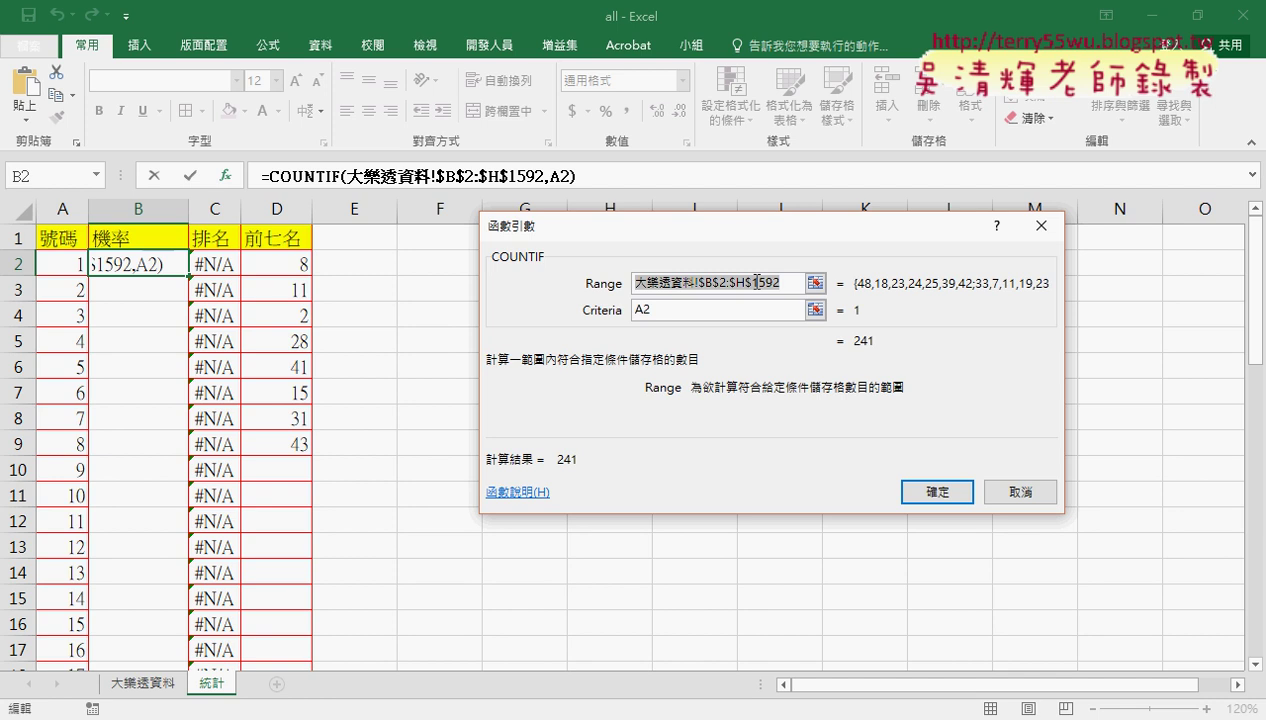
{"action": "key", "text": "F4"}
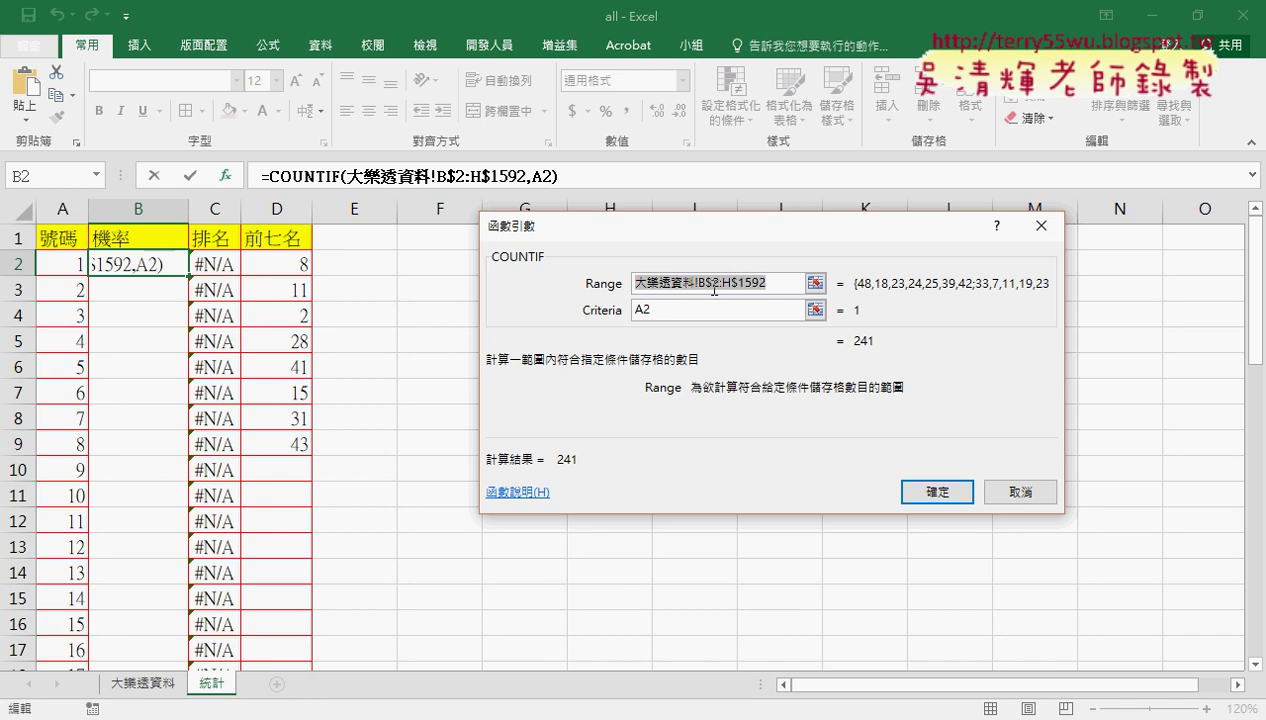
Confirm the COUNTIF formula in B2 and fill it down column B
{"action": "left_click", "coordinate": [932, 490]}
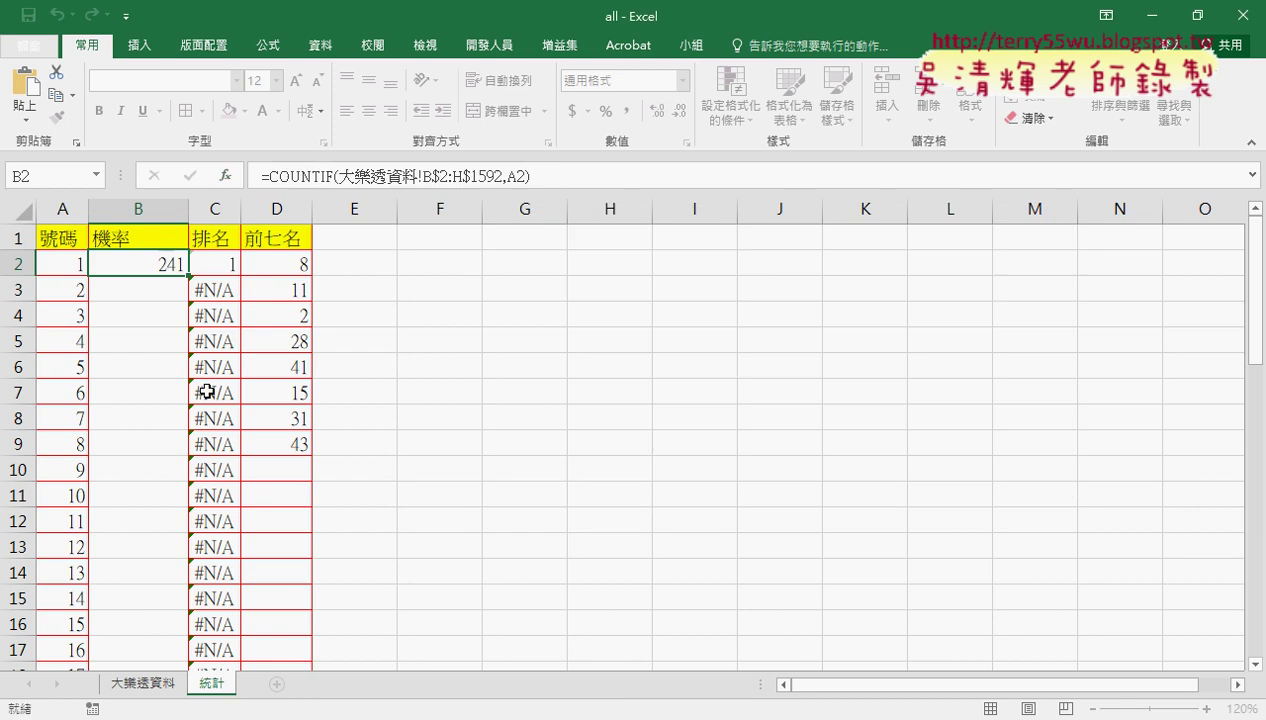
{"action": "double_click", "coordinate": [189, 273]}
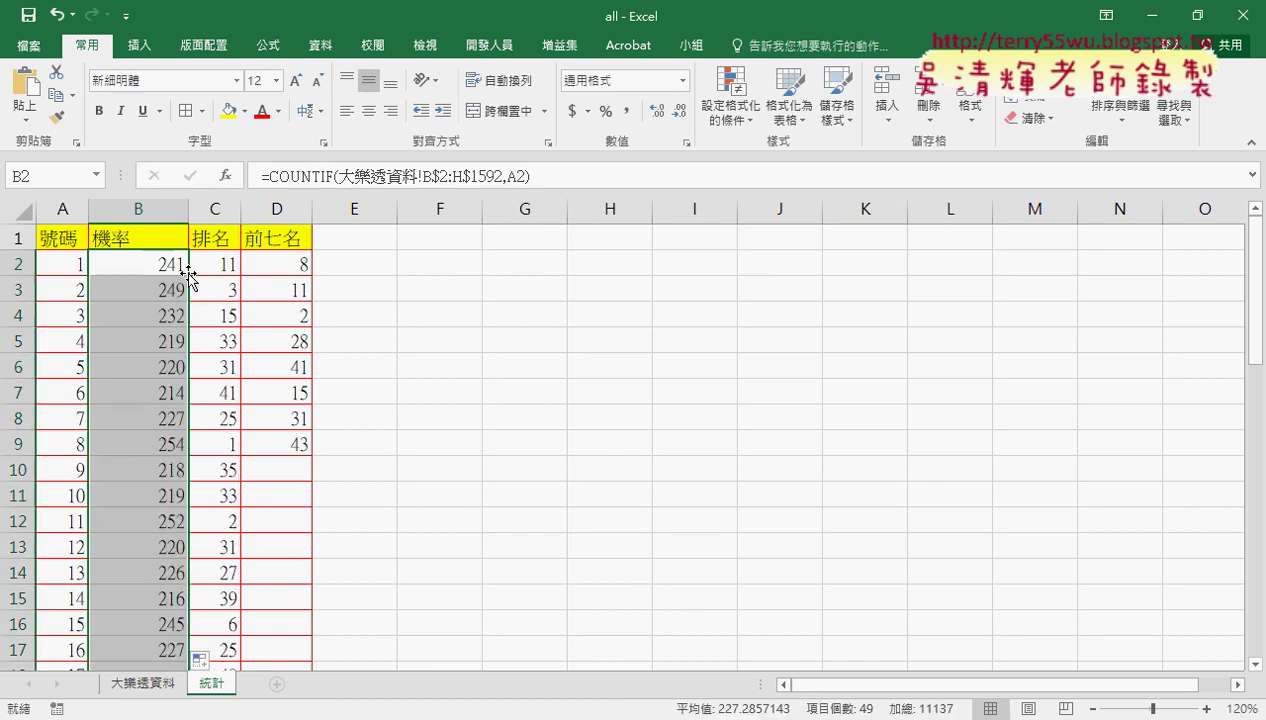
{"action": "scroll", "coordinate": [327, 454], "scroll_direction": "down", "scroll_amount": 2}
{"action": "scroll", "coordinate": [328, 454], "scroll_direction": "down", "scroll_amount": 6}
{"action": "scroll", "coordinate": [330, 452], "scroll_direction": "up", "scroll_amount": 3}
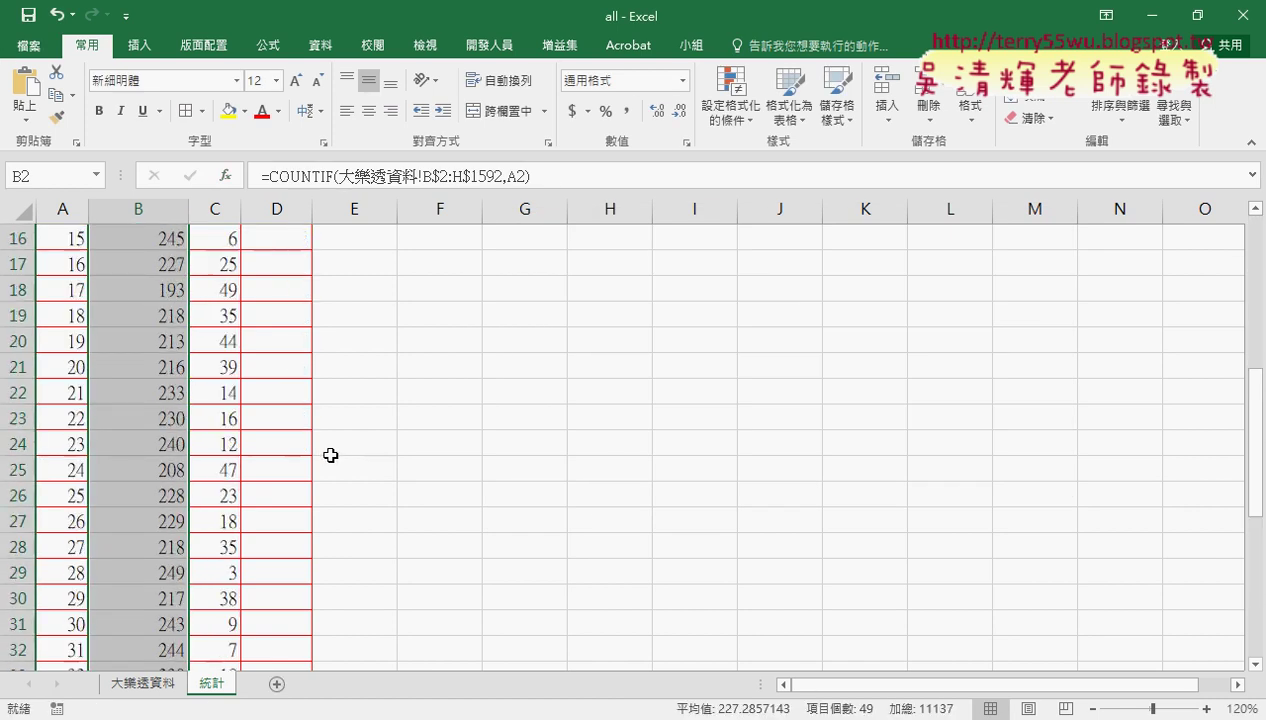
{"action": "scroll", "coordinate": [327, 440], "scroll_direction": "up", "scroll_amount": 5}
Append a division sign to B2's formula followed by a copy of its COUNTIF expression
{"action": "left_click", "coordinate": [165, 257]}
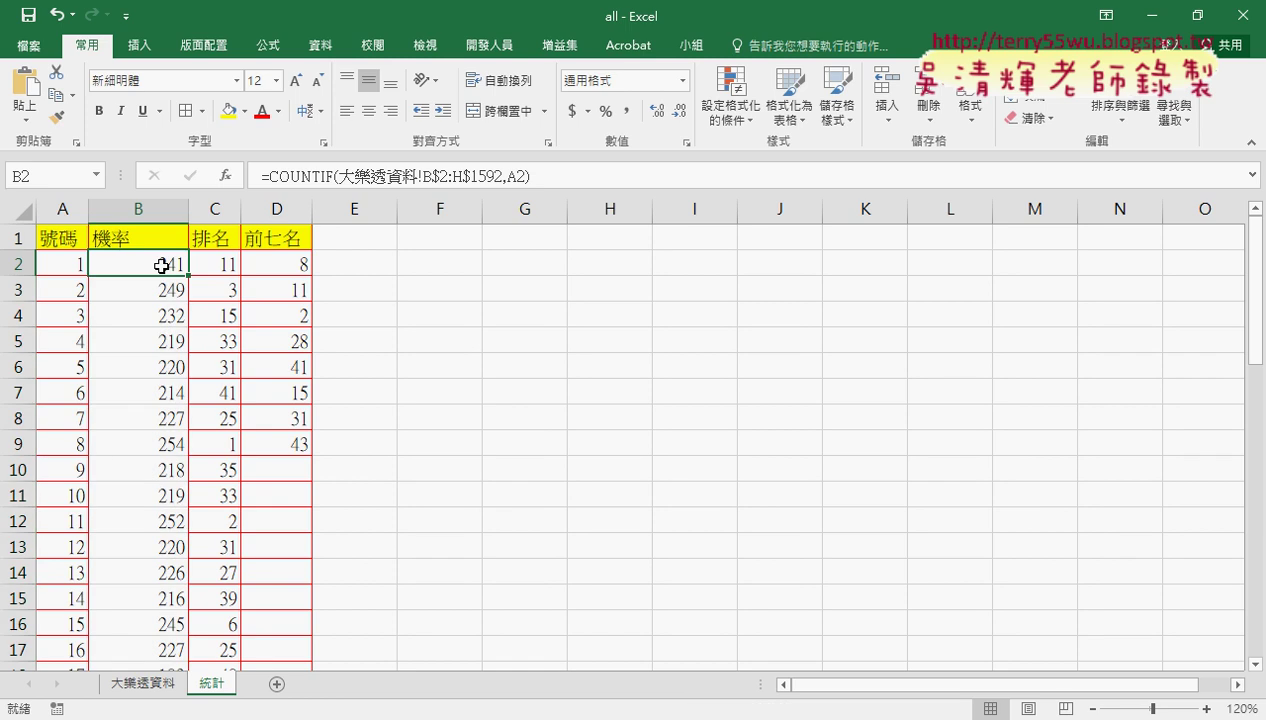
{"action": "left_click", "coordinate": [561, 176]}
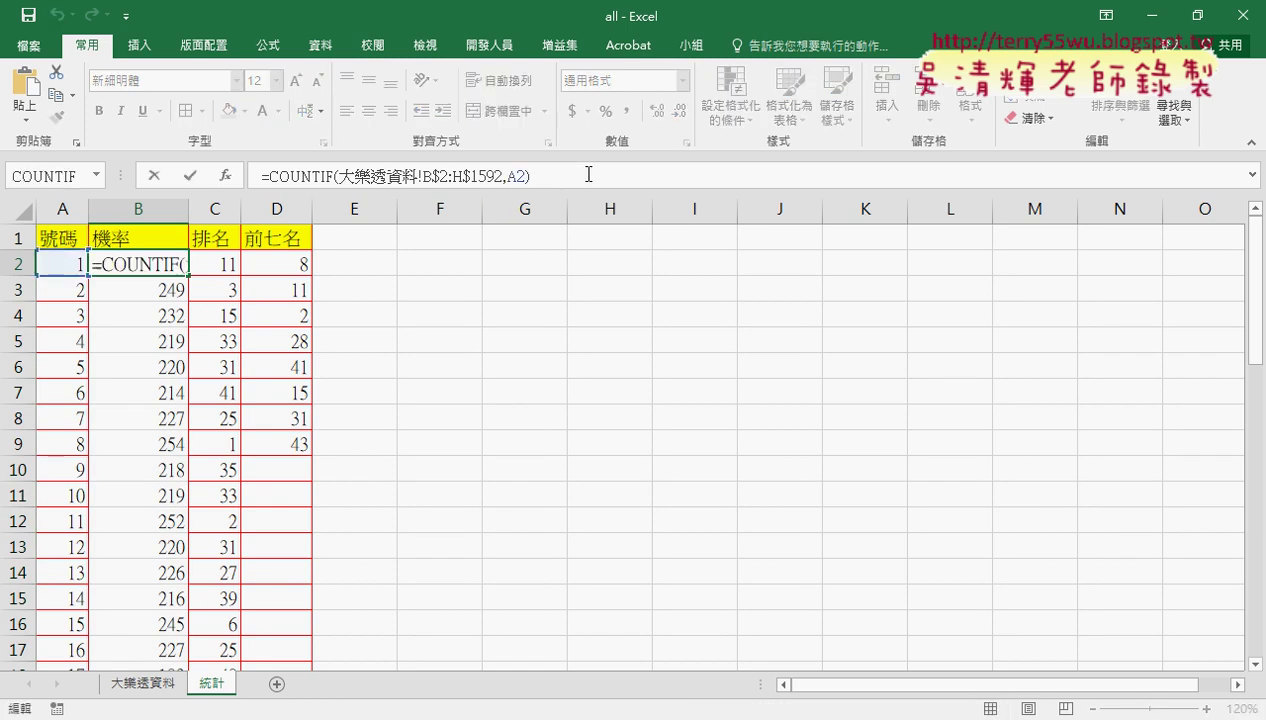
{"action": "type", "text": "ㄕ"}
{"action": "key", "text": "BackSpace"}
{"action": "type", "text": "/"}
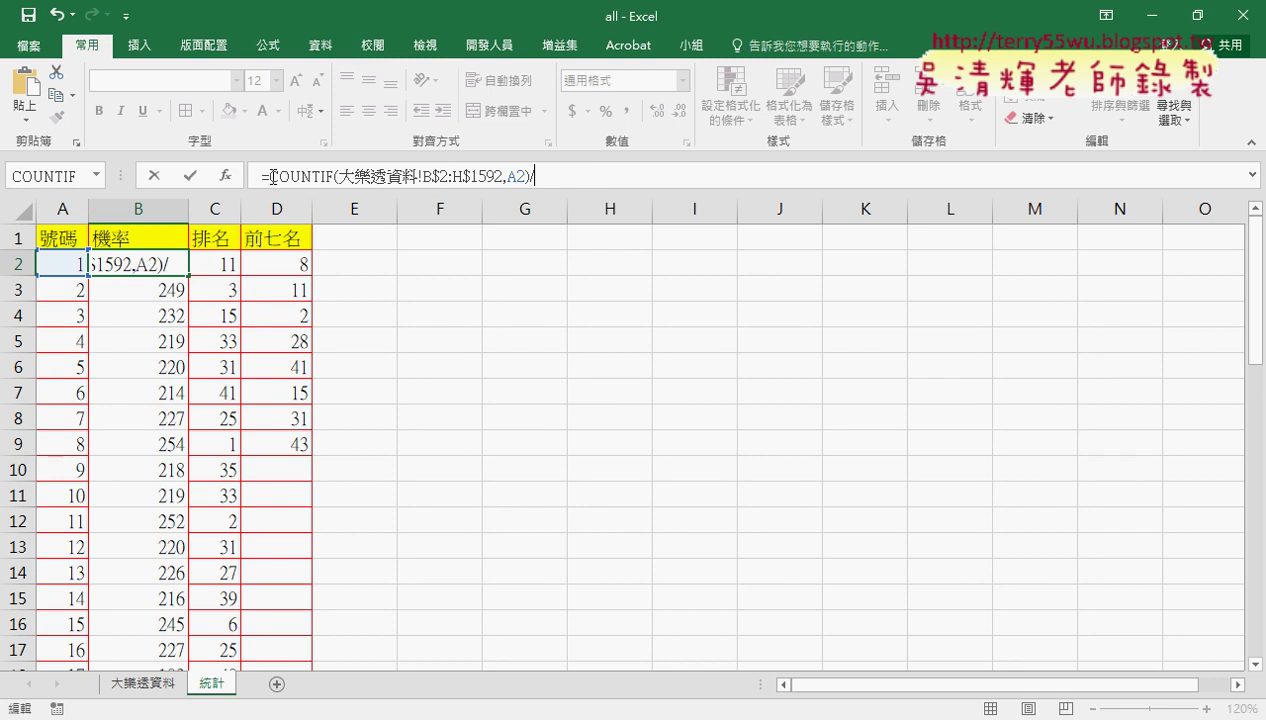
{"action": "left_click_drag", "start_coordinate": [268, 176], "coordinate": [532, 172]}
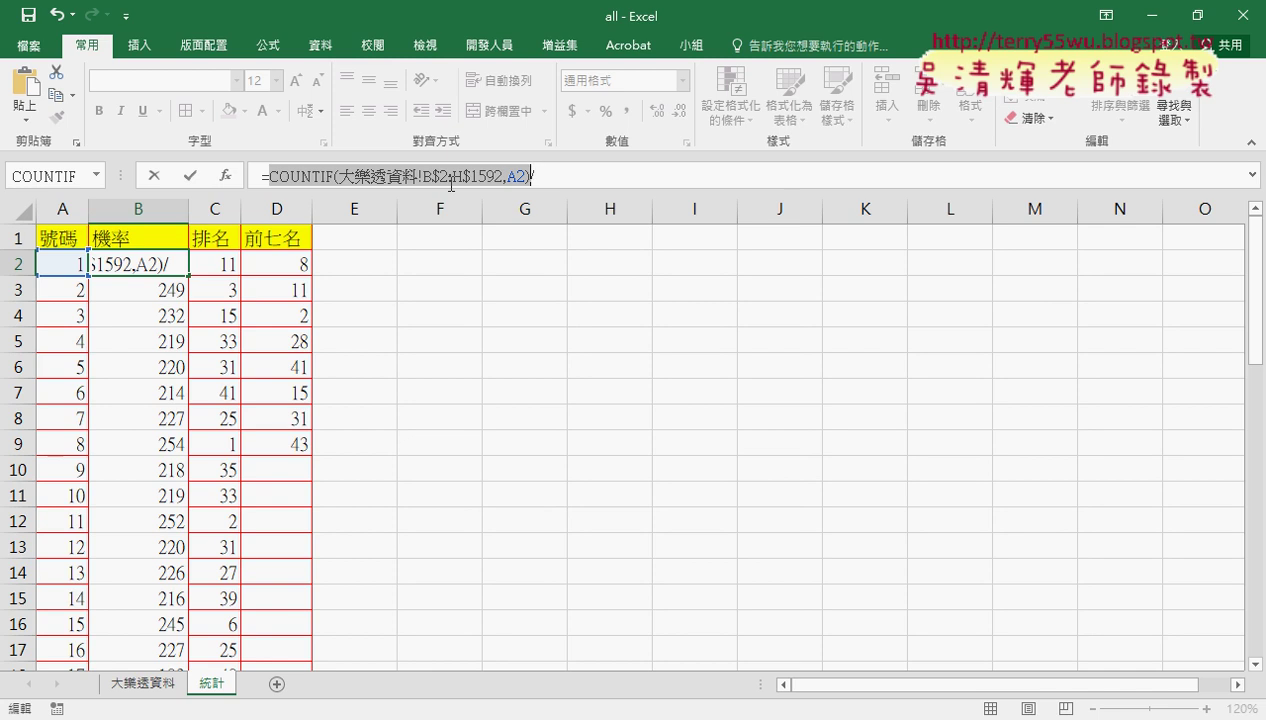
{"action": "right_click", "coordinate": [411, 176]}
{"action": "left_click", "coordinate": [445, 216]}
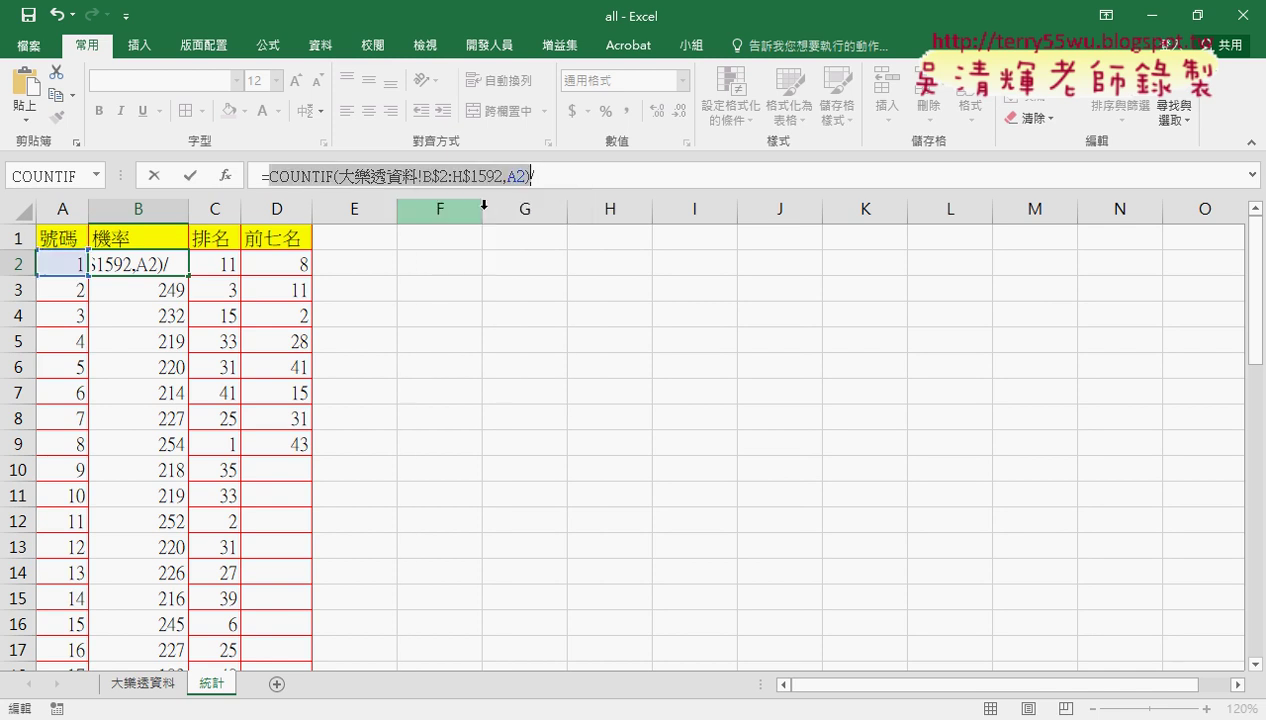
{"action": "left_click", "coordinate": [566, 172]}
{"action": "right_click", "coordinate": [566, 172]}
{"action": "left_click", "coordinate": [611, 258]}
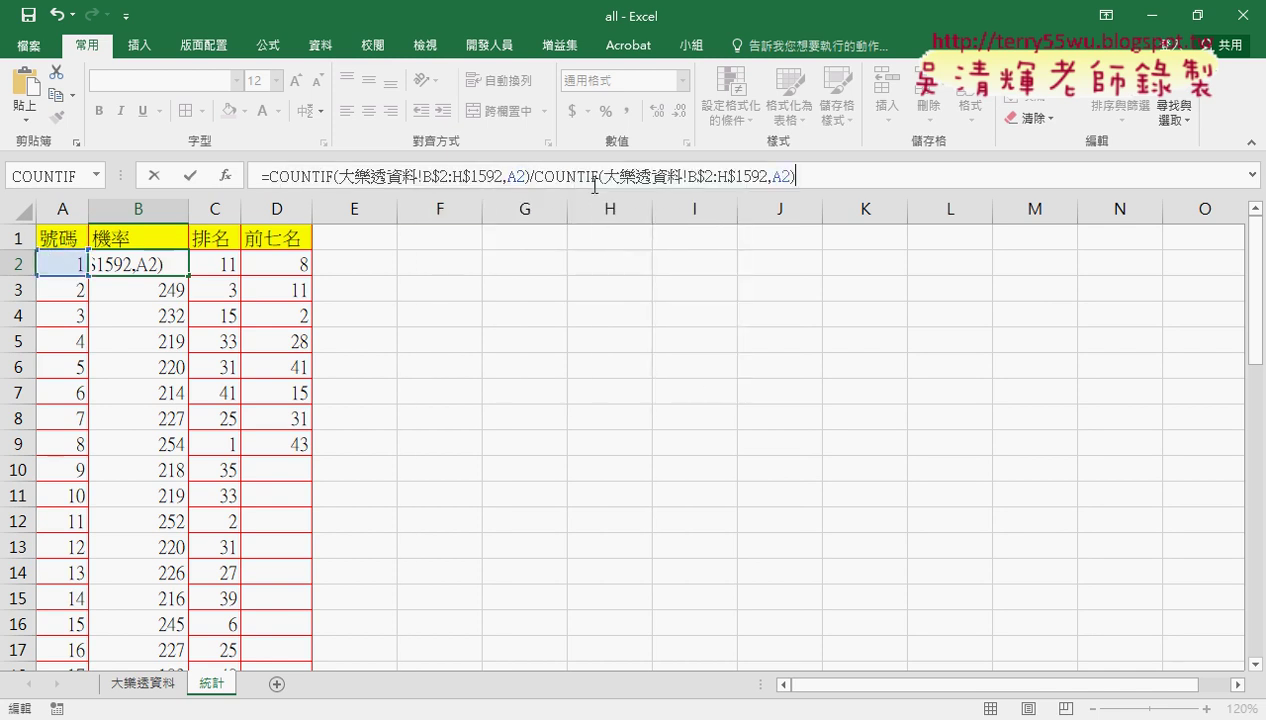
Turn the divisor into COUNT(大樂透資料!B$2:H$1592) and commit, giving 0.02163958
{"action": "left_click_drag", "start_coordinate": [599, 176], "coordinate": [584, 176]}
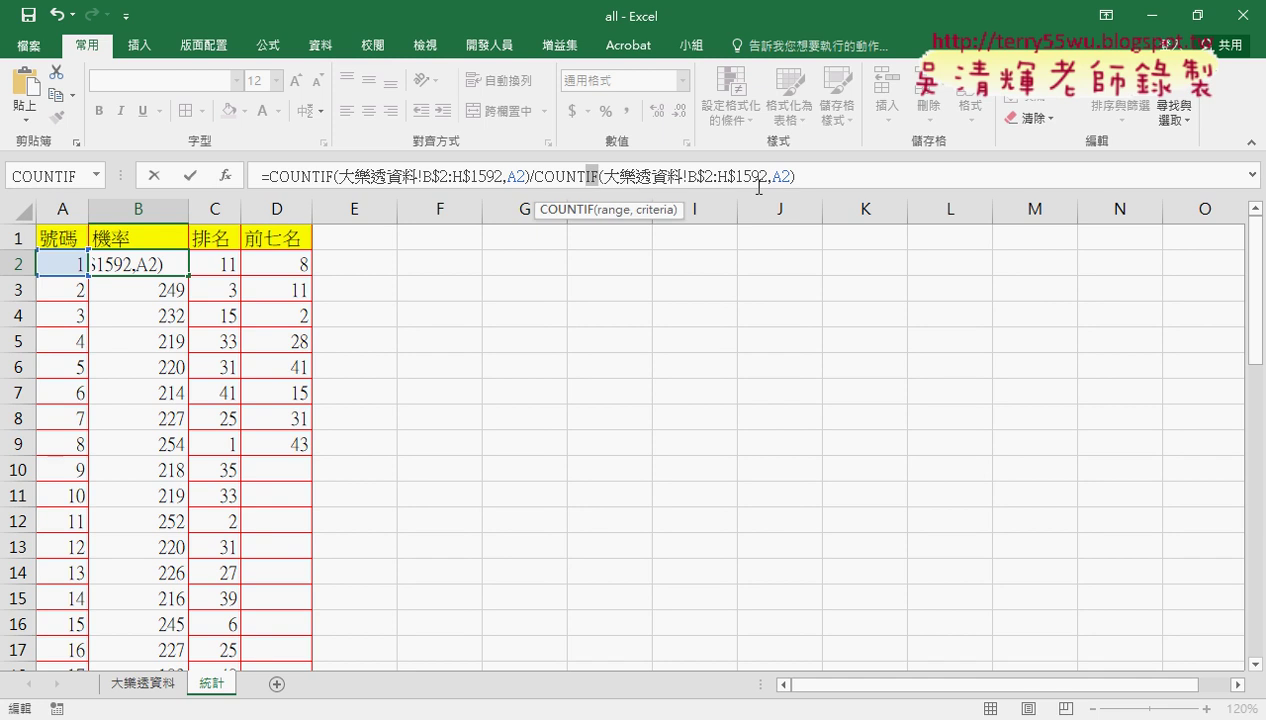
{"action": "key", "text": "BackSpace"}
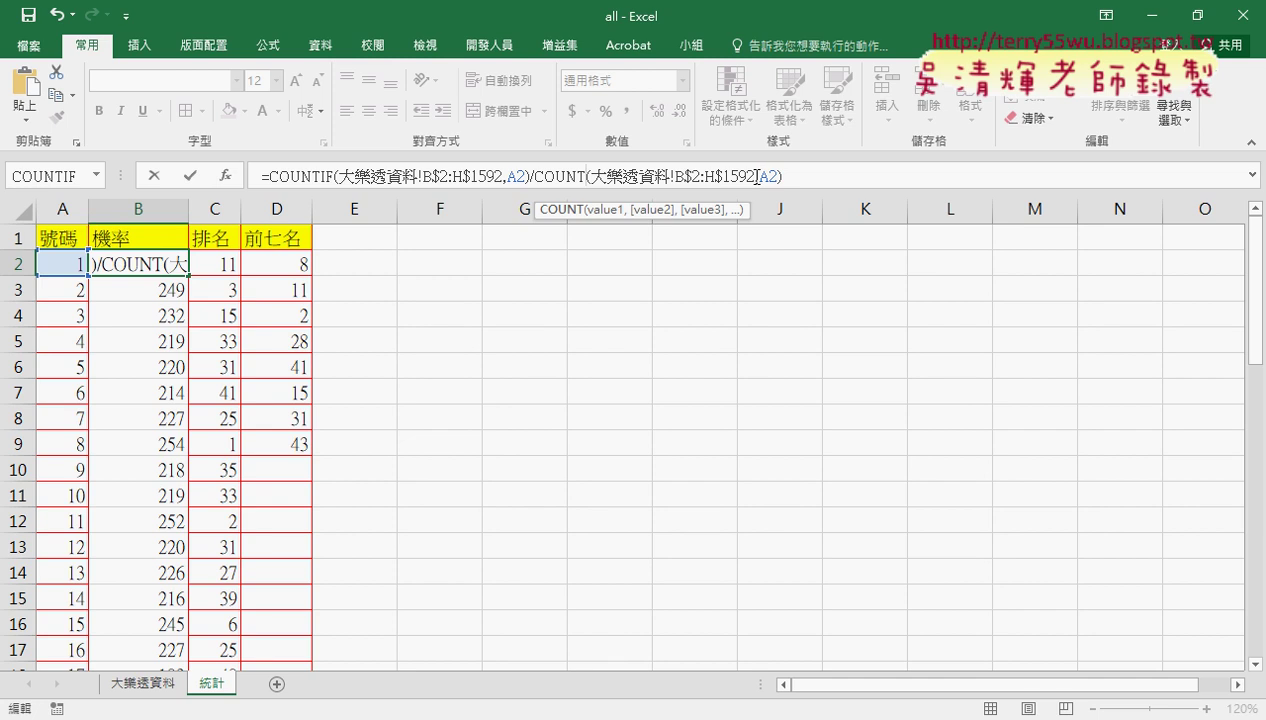
{"action": "left_click_drag", "start_coordinate": [757, 176], "coordinate": [778, 176]}
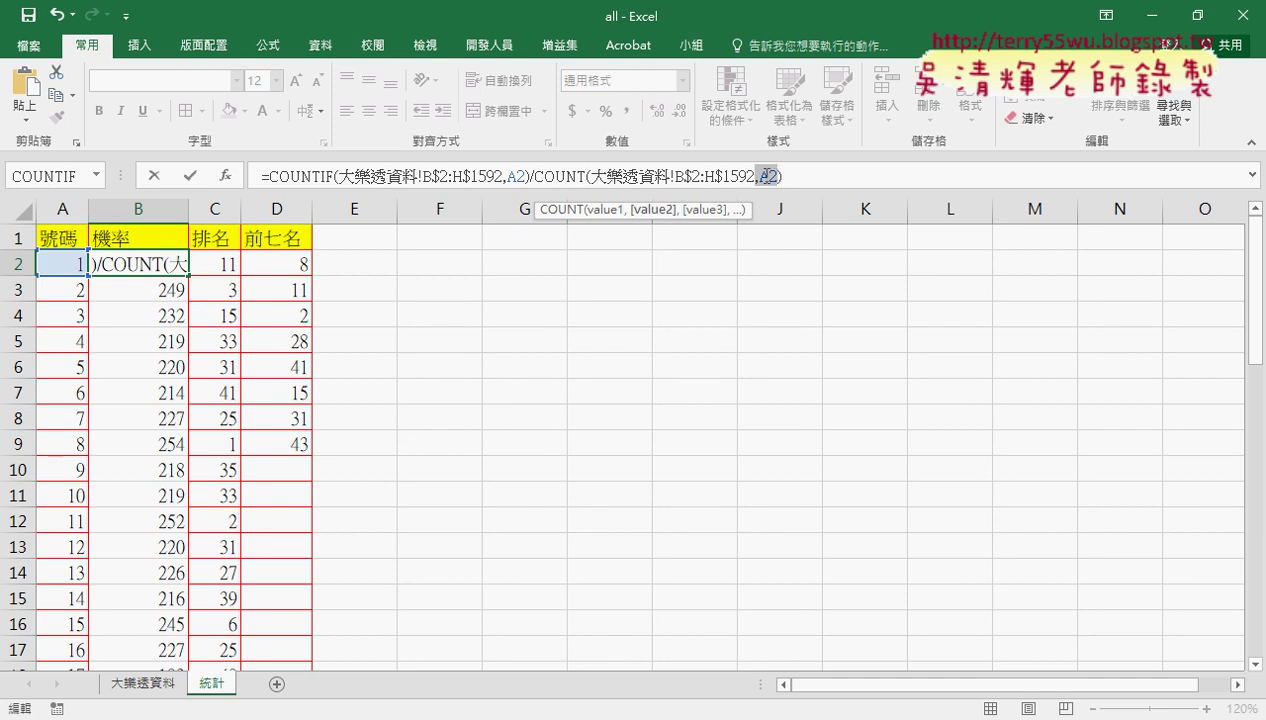
{"action": "key", "text": "BackSpace"}
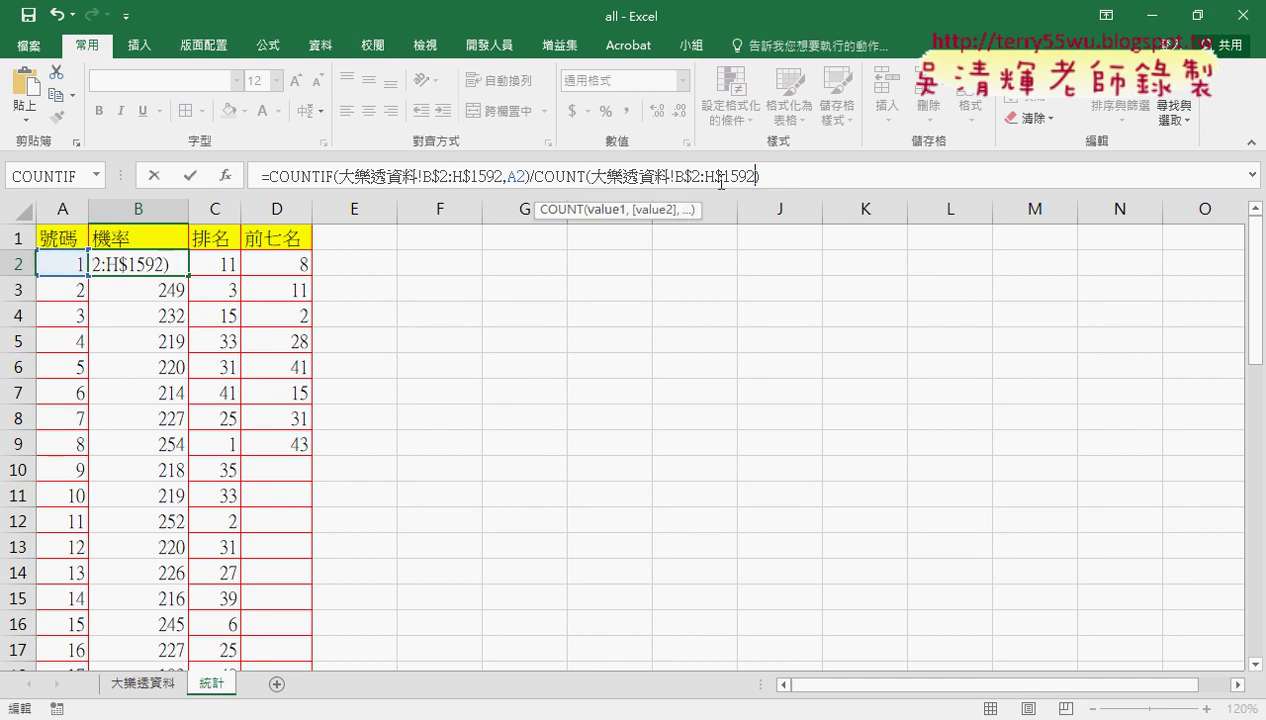
{"action": "left_click_drag", "start_coordinate": [588, 176], "coordinate": [755, 178]}
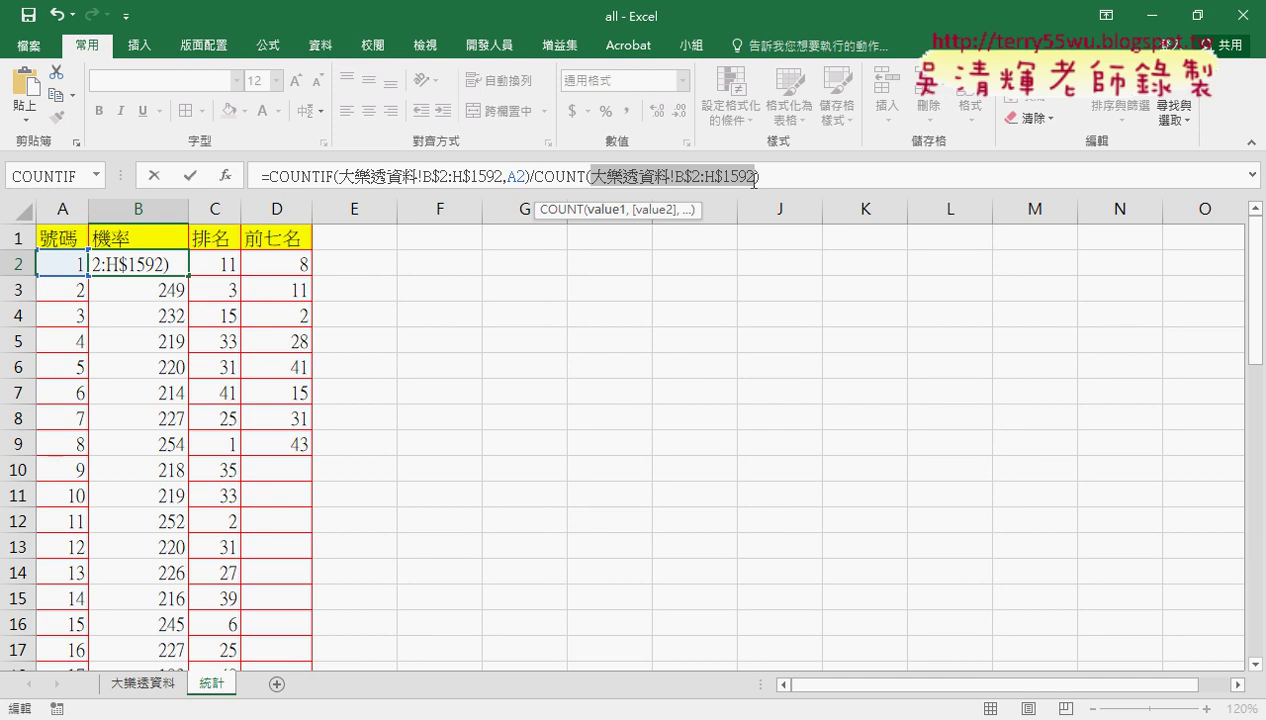
{"action": "left_click", "coordinate": [190, 178]}
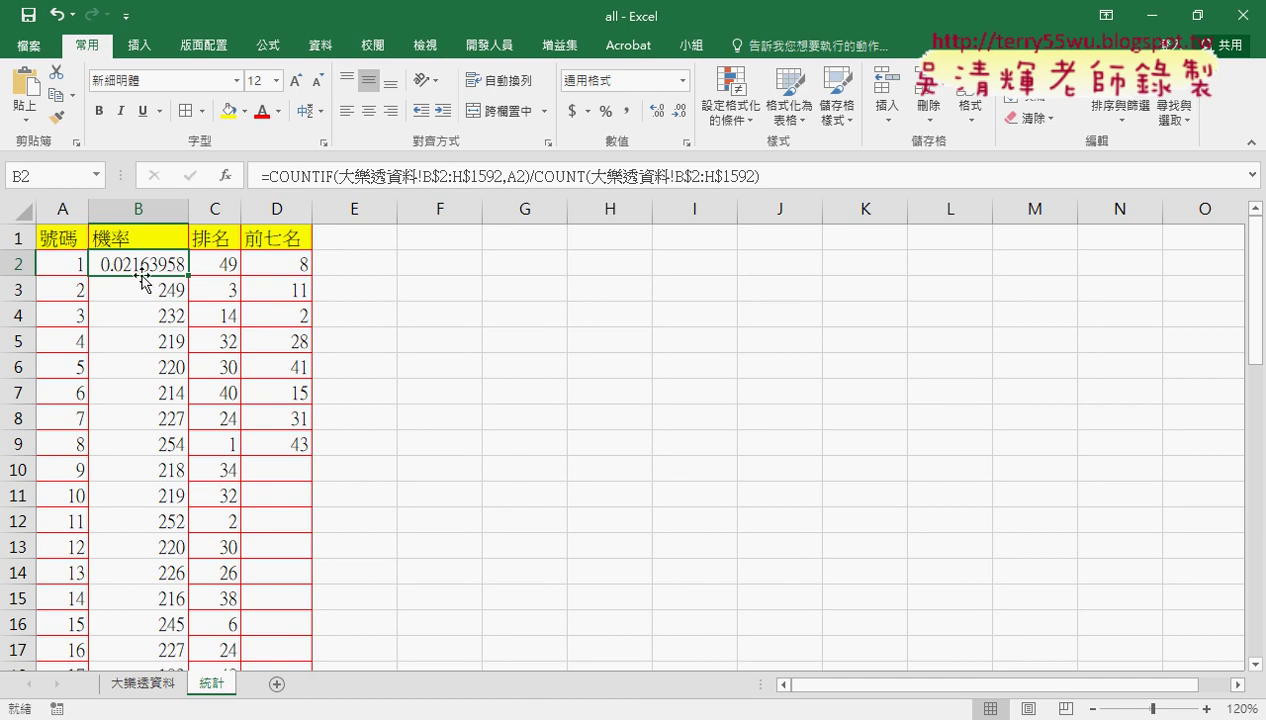
Give B2 the custom number format # ??/10000 so it reads 216/10000
{"action": "right_click", "coordinate": [155, 267]}
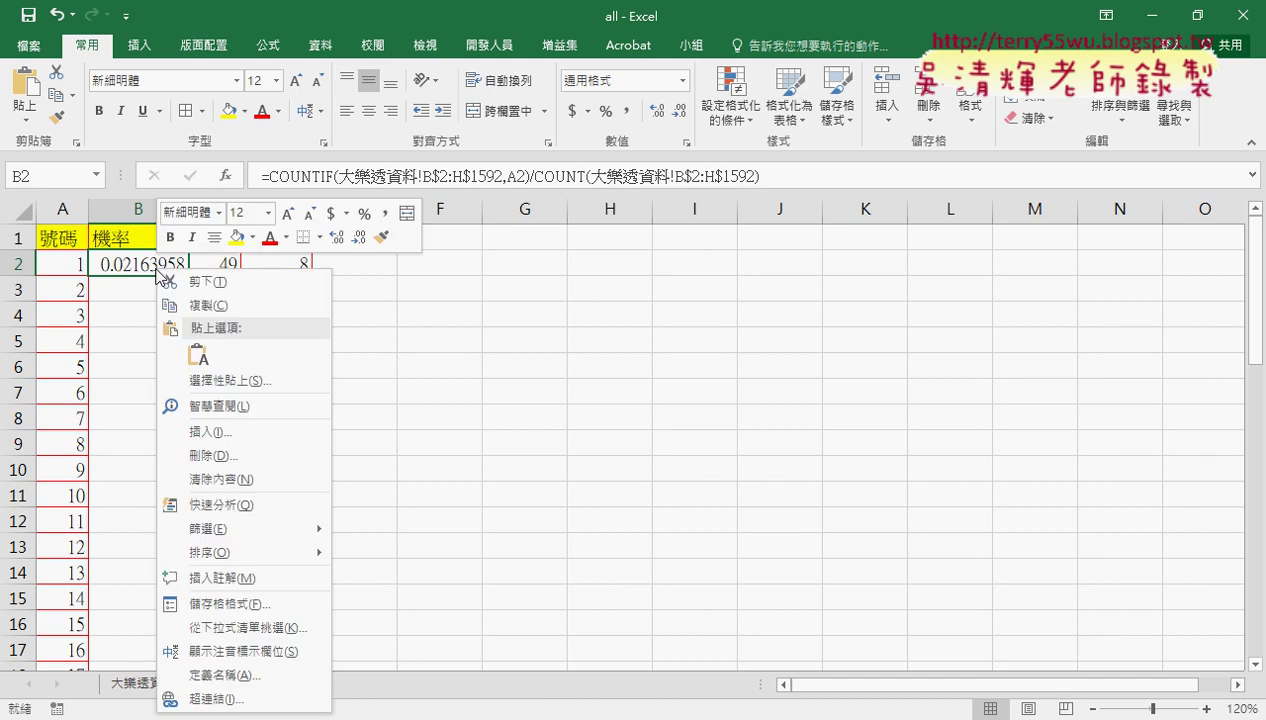
{"action": "left_click", "coordinate": [275, 606]}
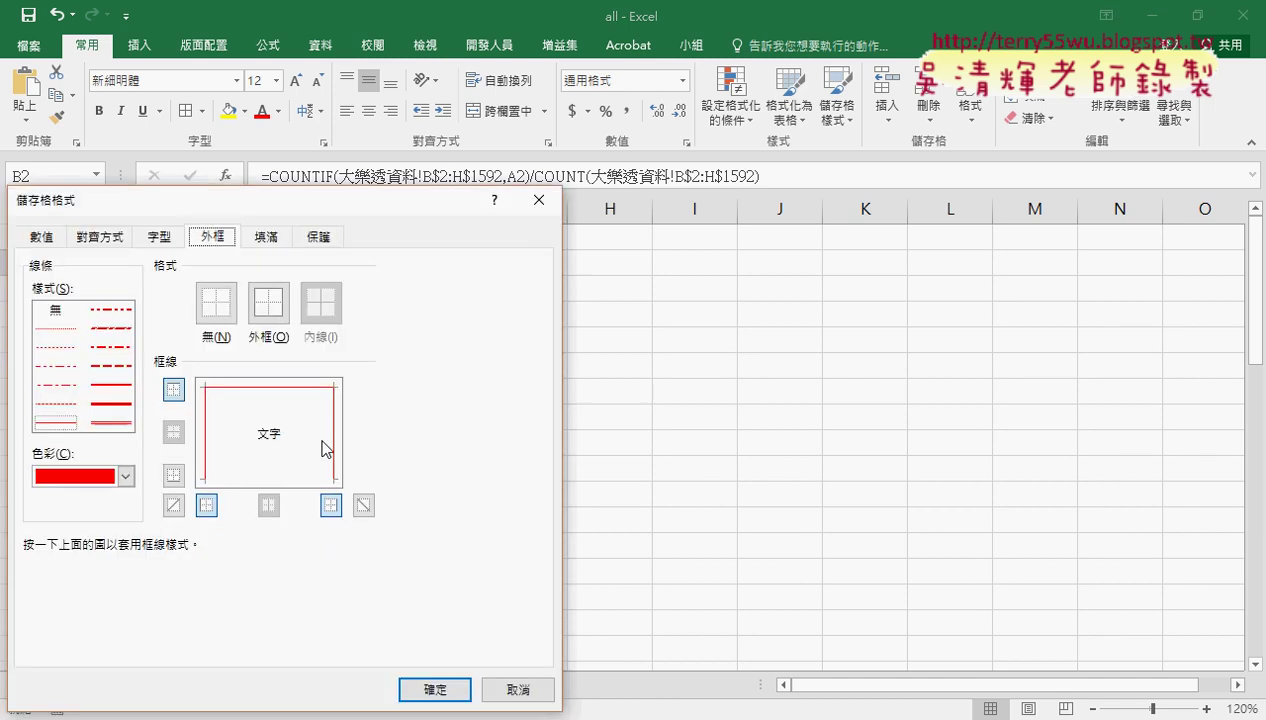
{"action": "left_click_drag", "start_coordinate": [358, 199], "coordinate": [763, 85]}
{"action": "left_click", "coordinate": [440, 122]}
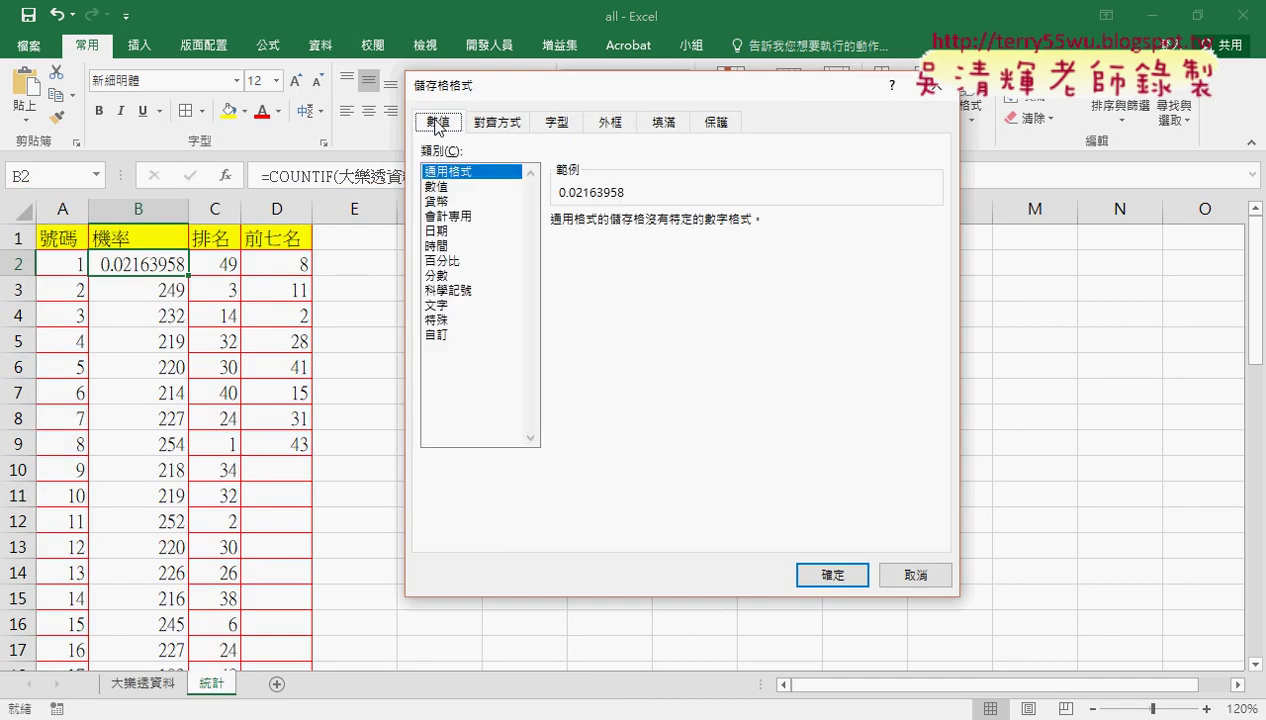
{"action": "left_click", "coordinate": [442, 276]}
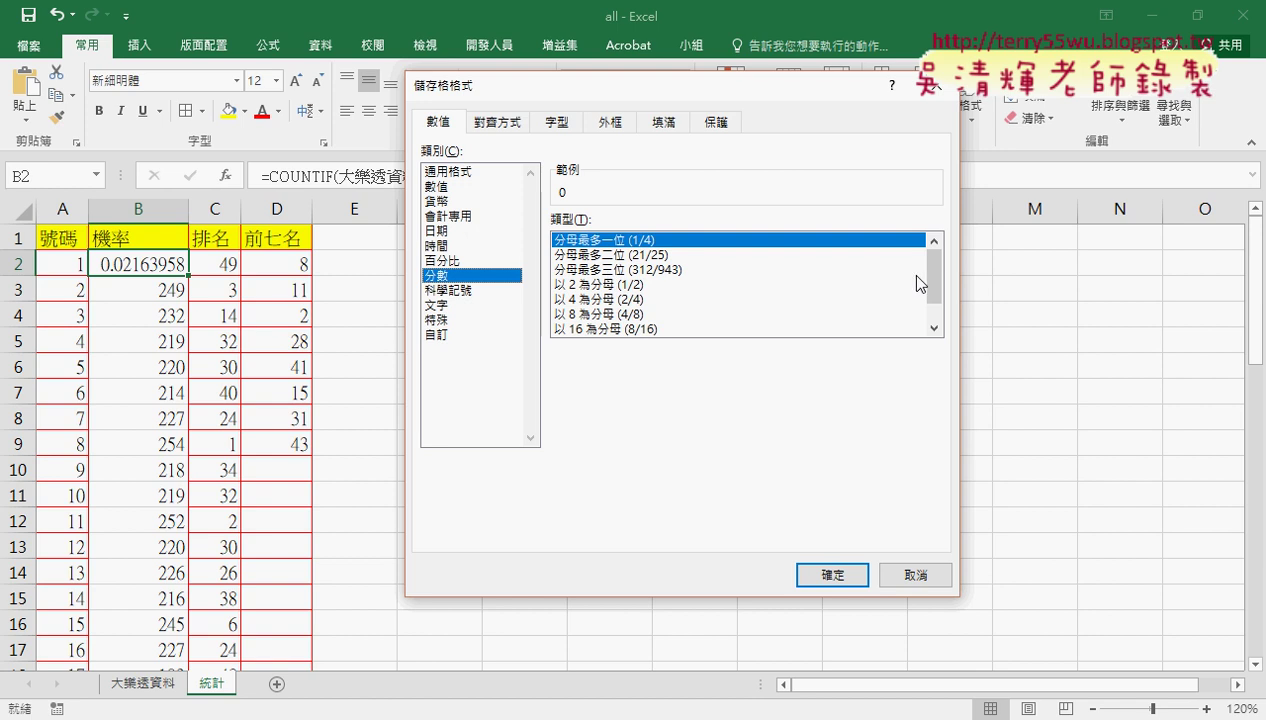
{"action": "left_click_drag", "start_coordinate": [933, 275], "coordinate": [943, 322]}
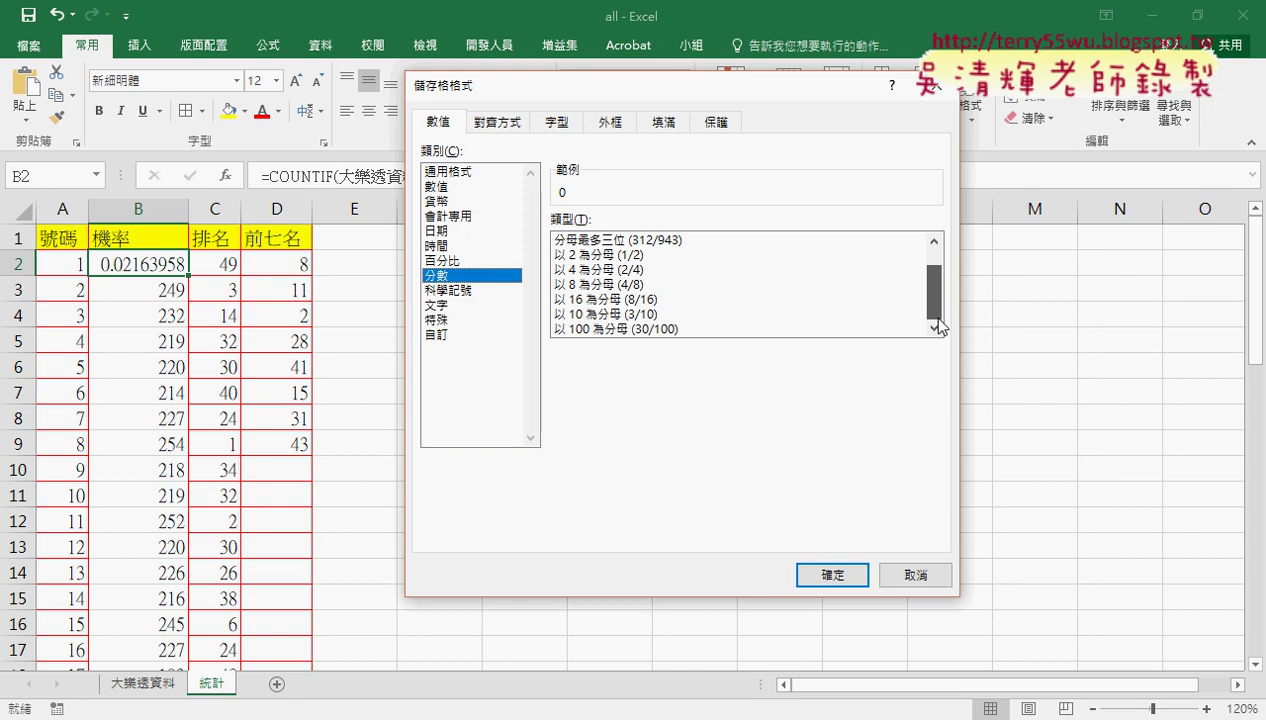
{"action": "left_click", "coordinate": [630, 329]}
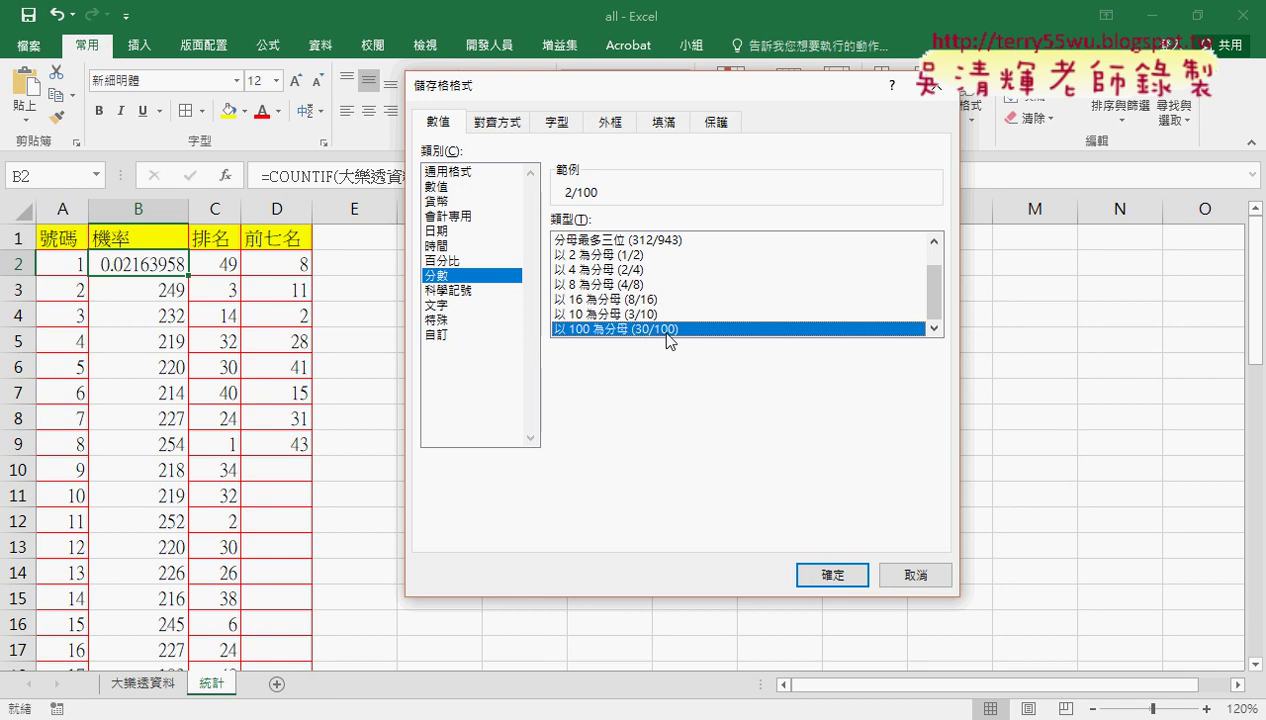
{"action": "left_click", "coordinate": [437, 335]}
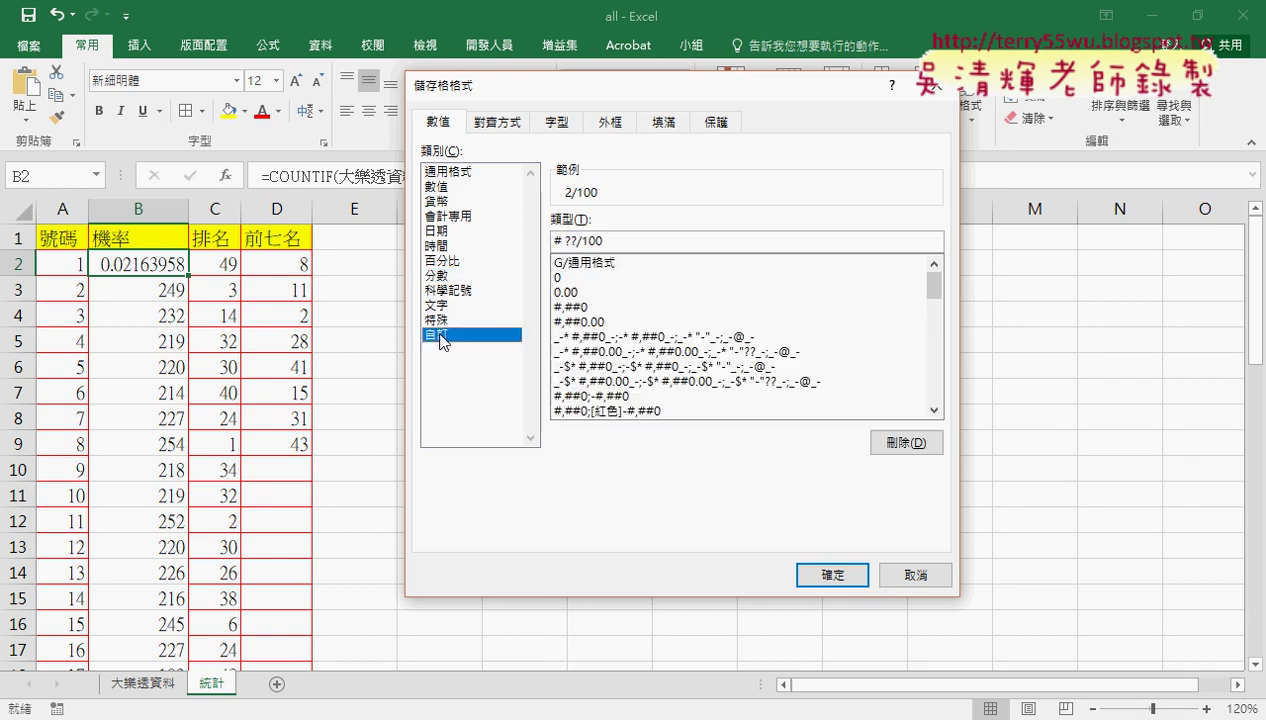
{"action": "double_click", "coordinate": [605, 241]}
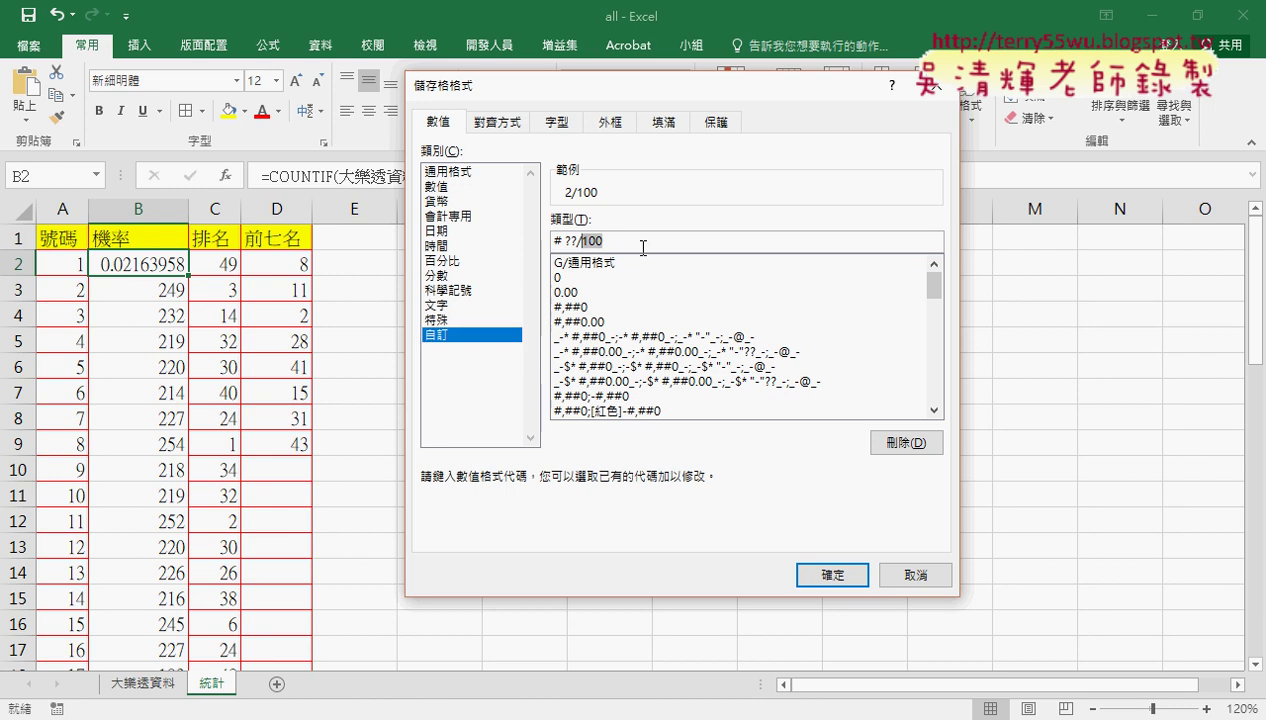
{"action": "left_click", "coordinate": [634, 241]}
{"action": "type", "text": "00"}
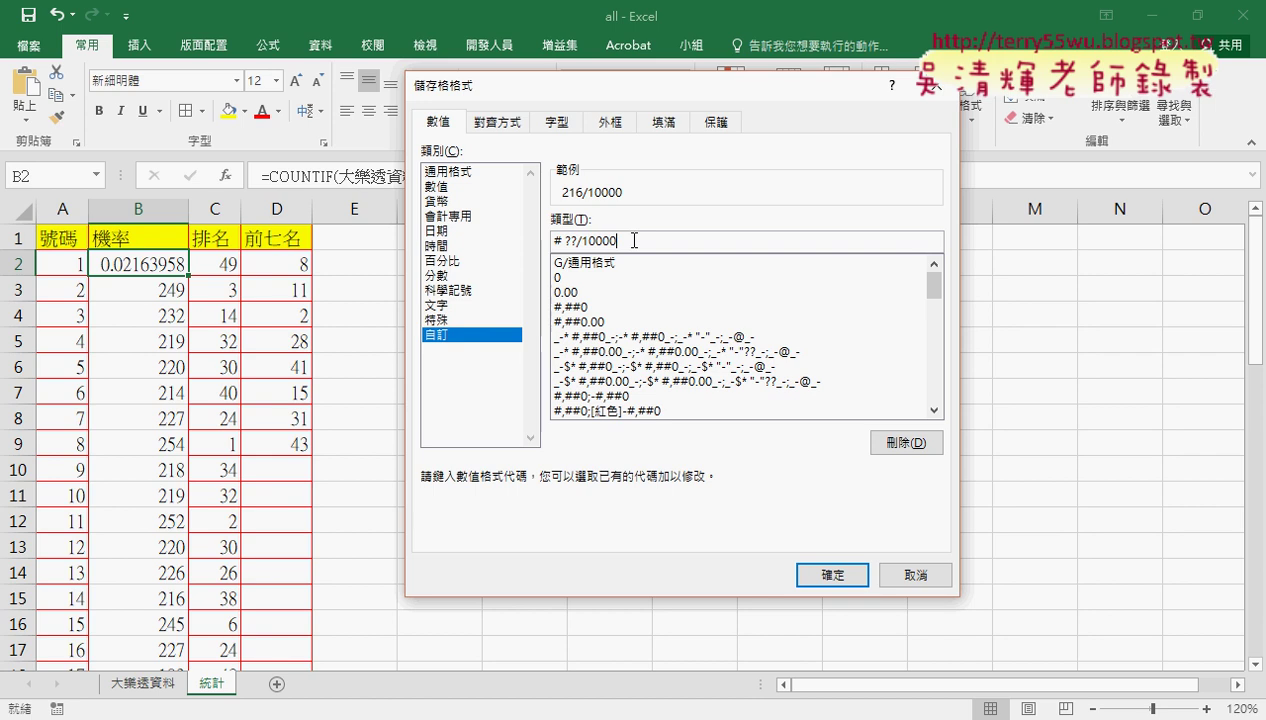
{"action": "left_click", "coordinate": [826, 572]}
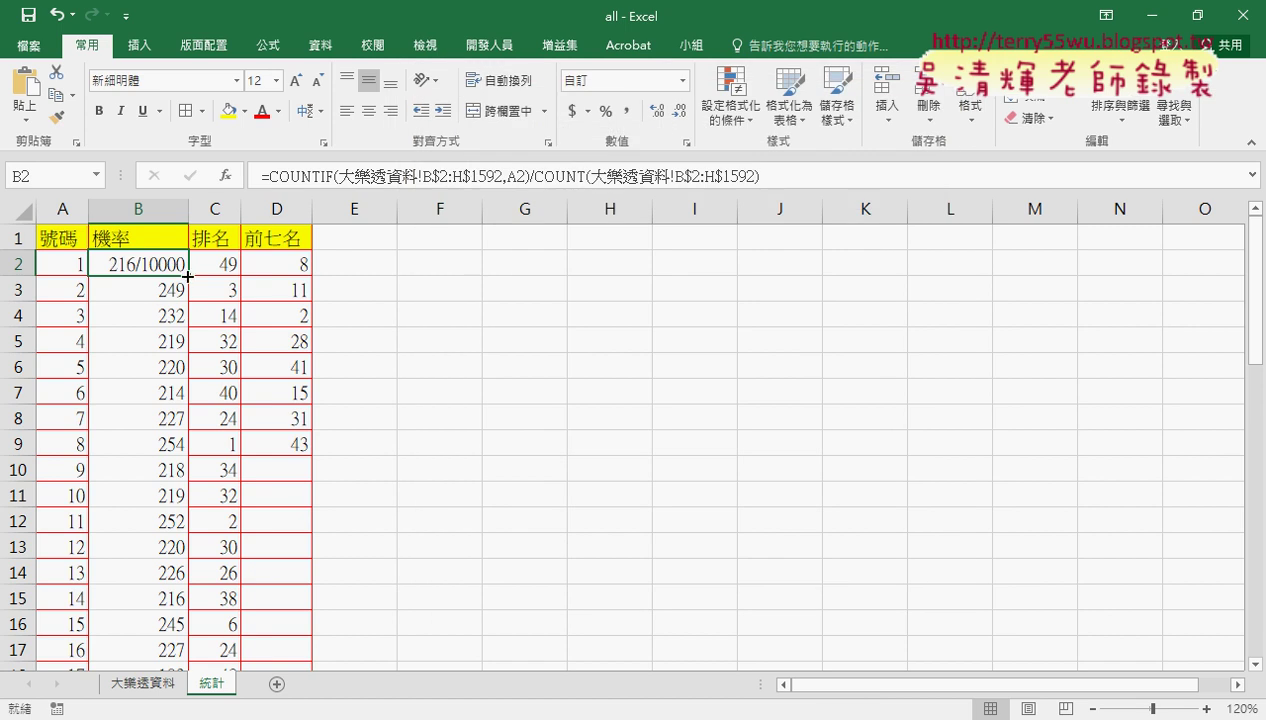
Fill the formatted probability down column B and confirm C2's =RANK.EQ(B2,$B$2:$B$50)
{"action": "double_click", "coordinate": [186, 274]}
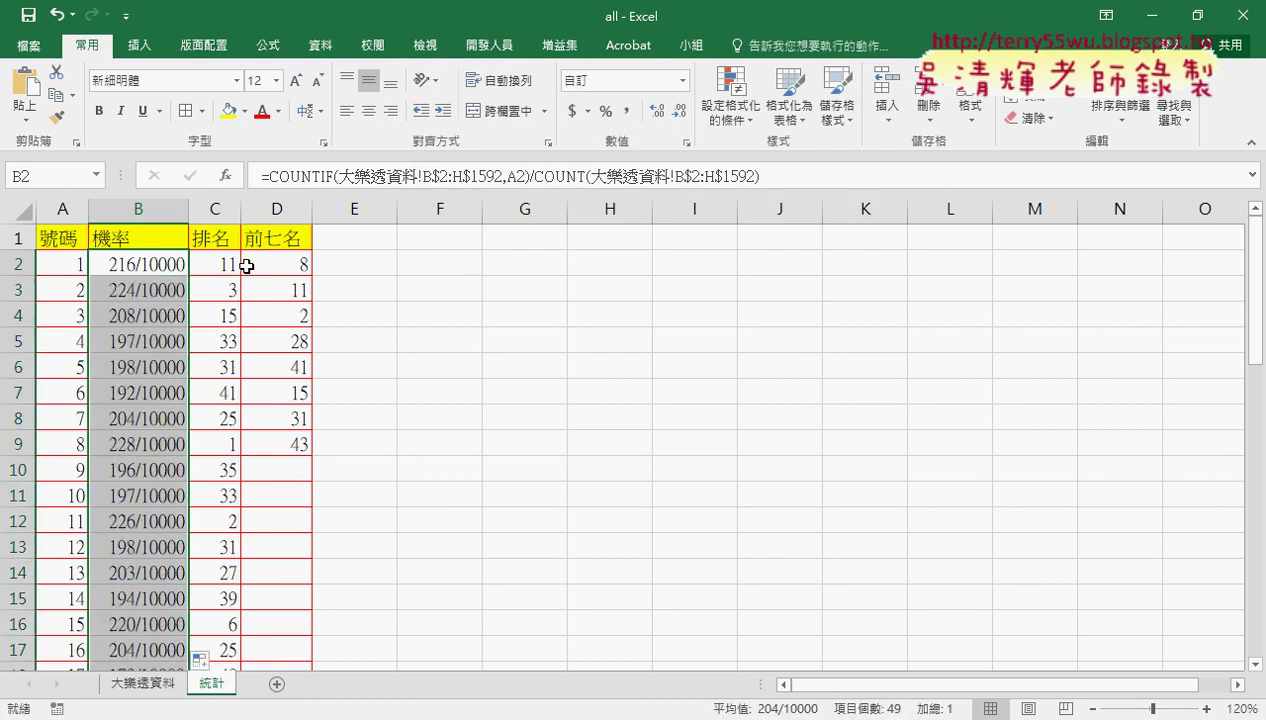
{"action": "left_click", "coordinate": [222, 264]}
{"action": "left_click", "coordinate": [300, 176]}
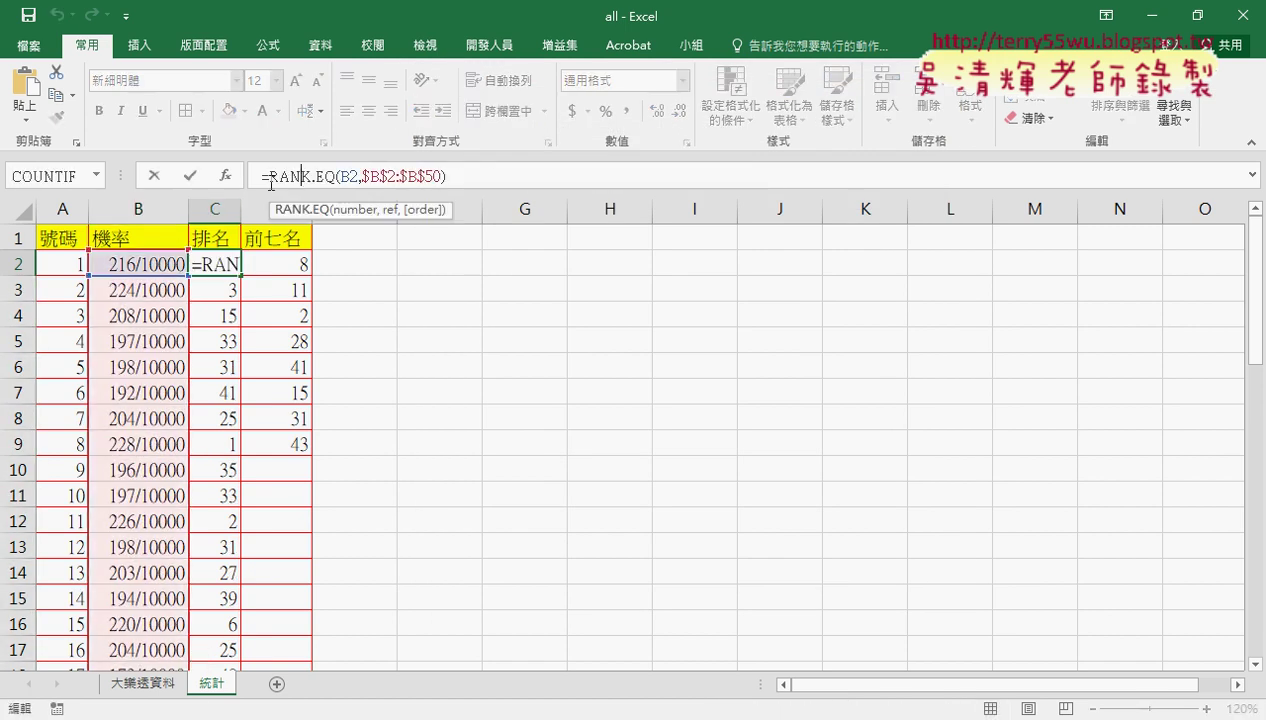
{"action": "left_click", "coordinate": [226, 175]}
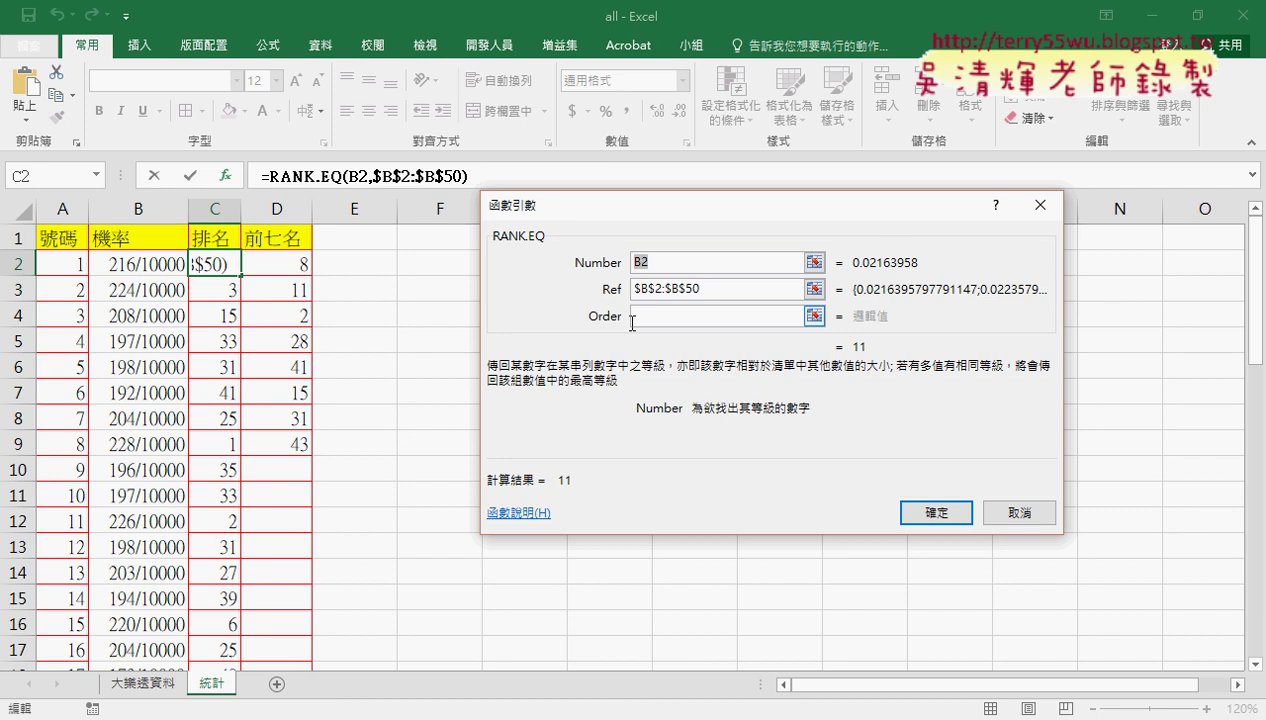
{"action": "left_click", "coordinate": [720, 289]}
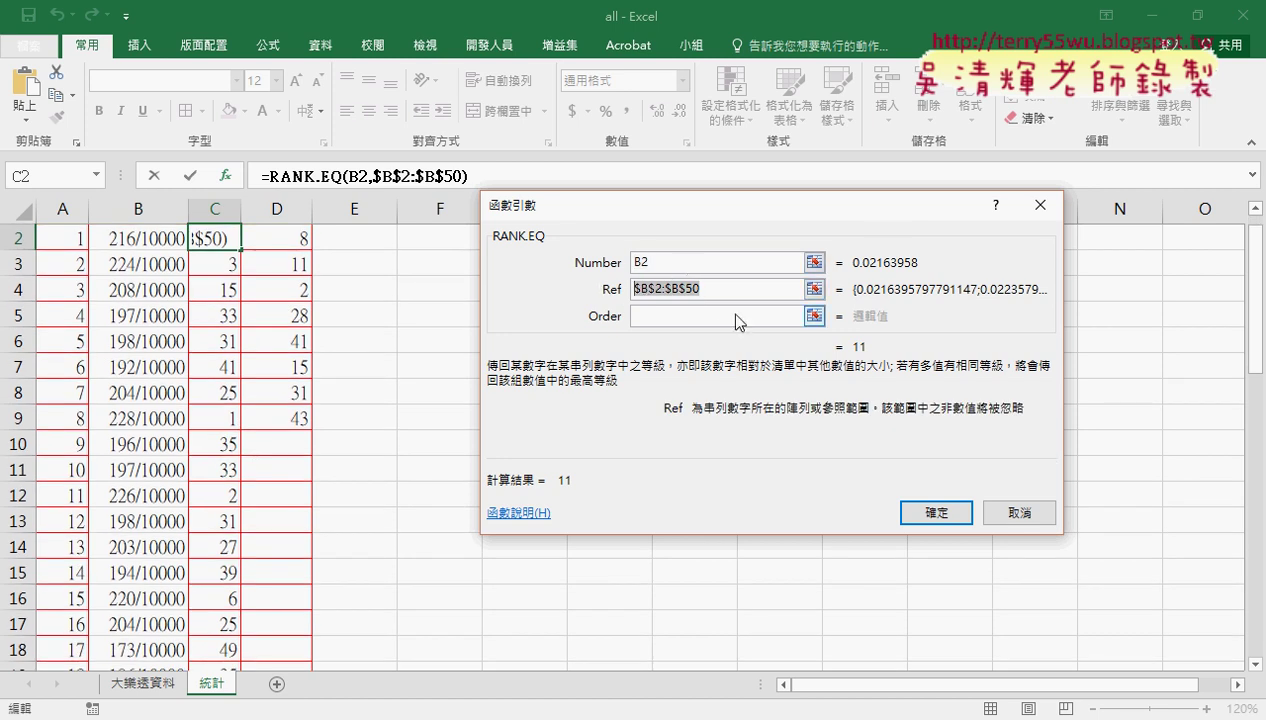
{"action": "left_click", "coordinate": [930, 512]}
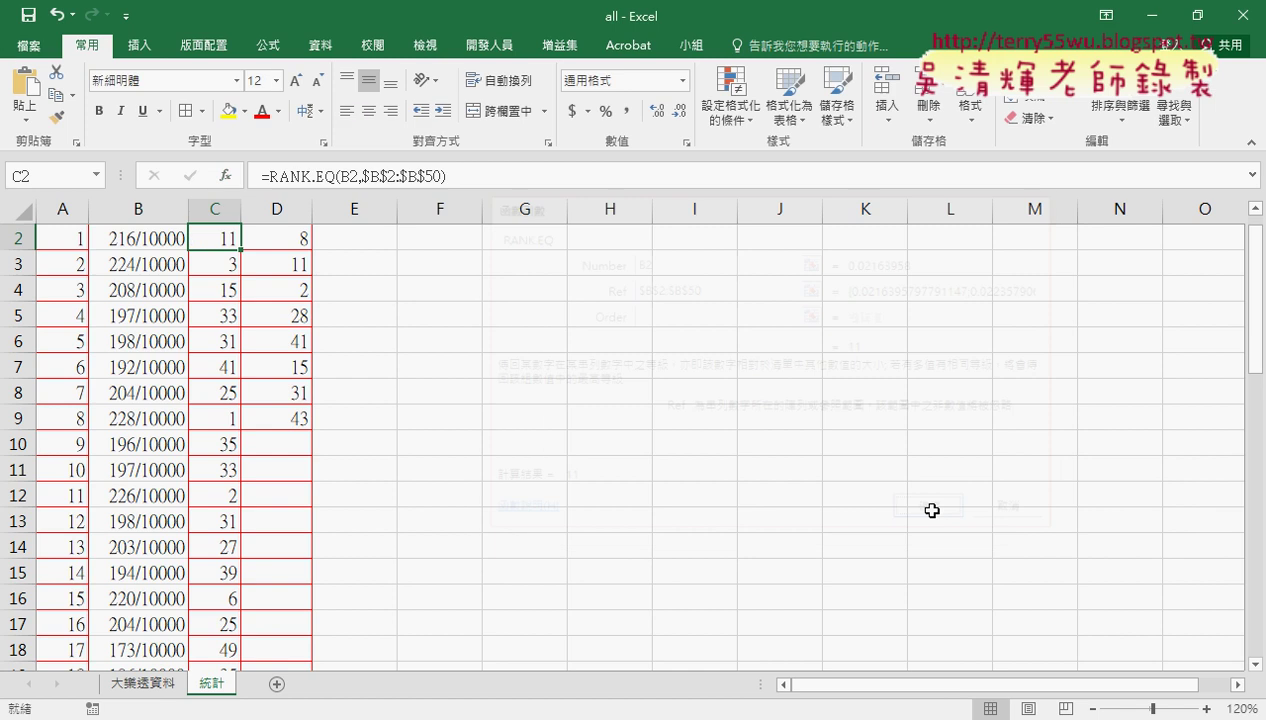
Copy the rank formula down column C and select the old top-seven values
{"action": "double_click", "coordinate": [241, 249]}
{"action": "scroll", "coordinate": [240, 253], "scroll_direction": "up", "scroll_amount": 1}
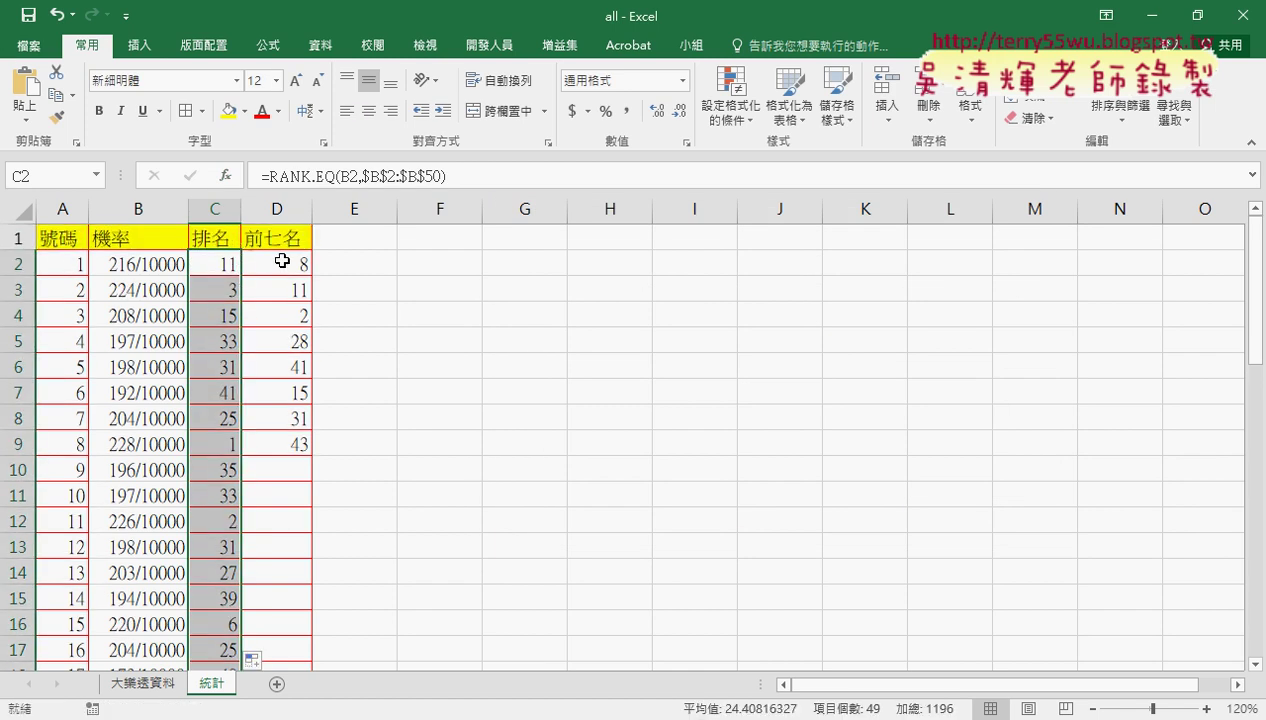
{"action": "left_click_drag", "start_coordinate": [286, 263], "coordinate": [289, 445]}
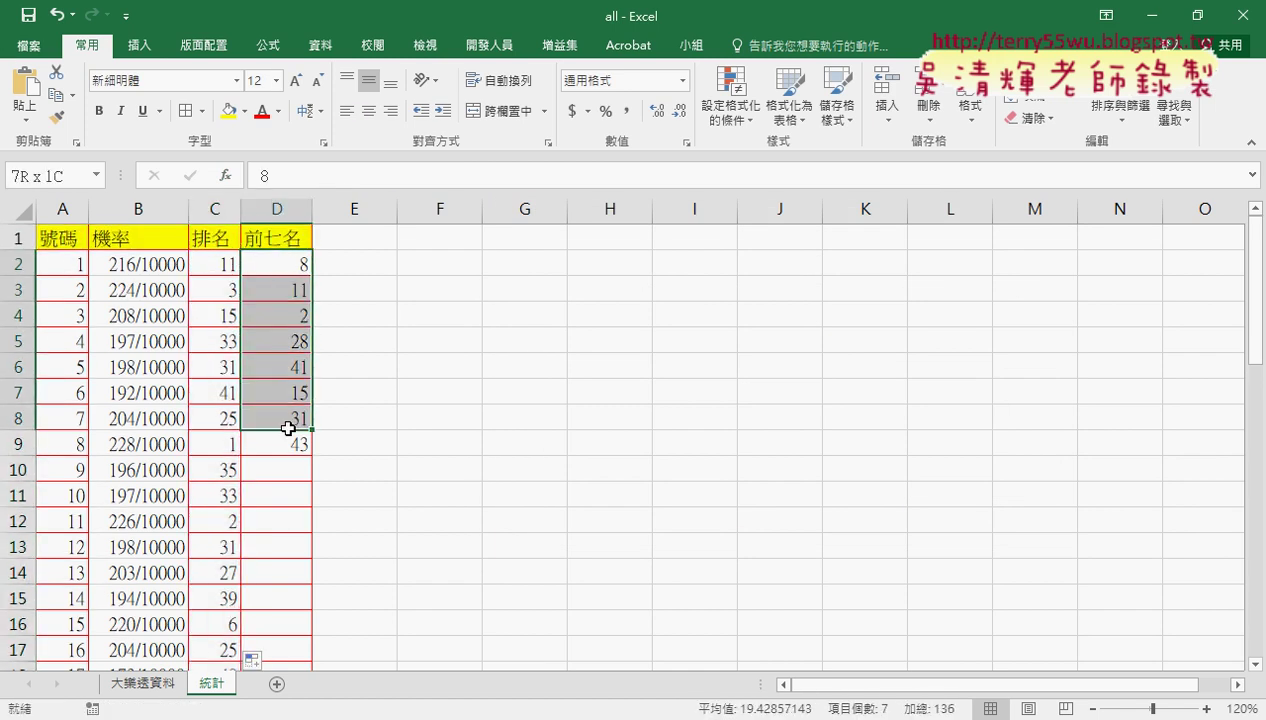
Delete the old top-seven values in D2:D9, then check the ranks in column C
{"action": "key", "text": "Delete"}
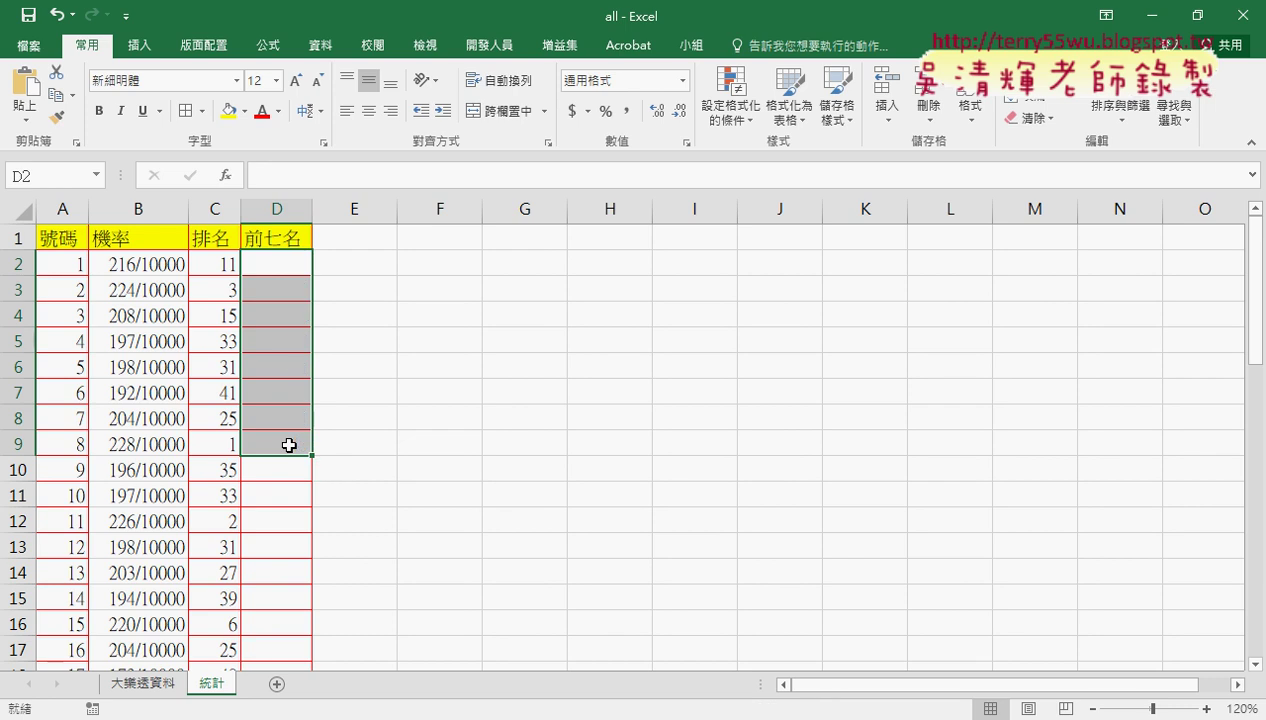
{"action": "left_click", "coordinate": [68, 438]}
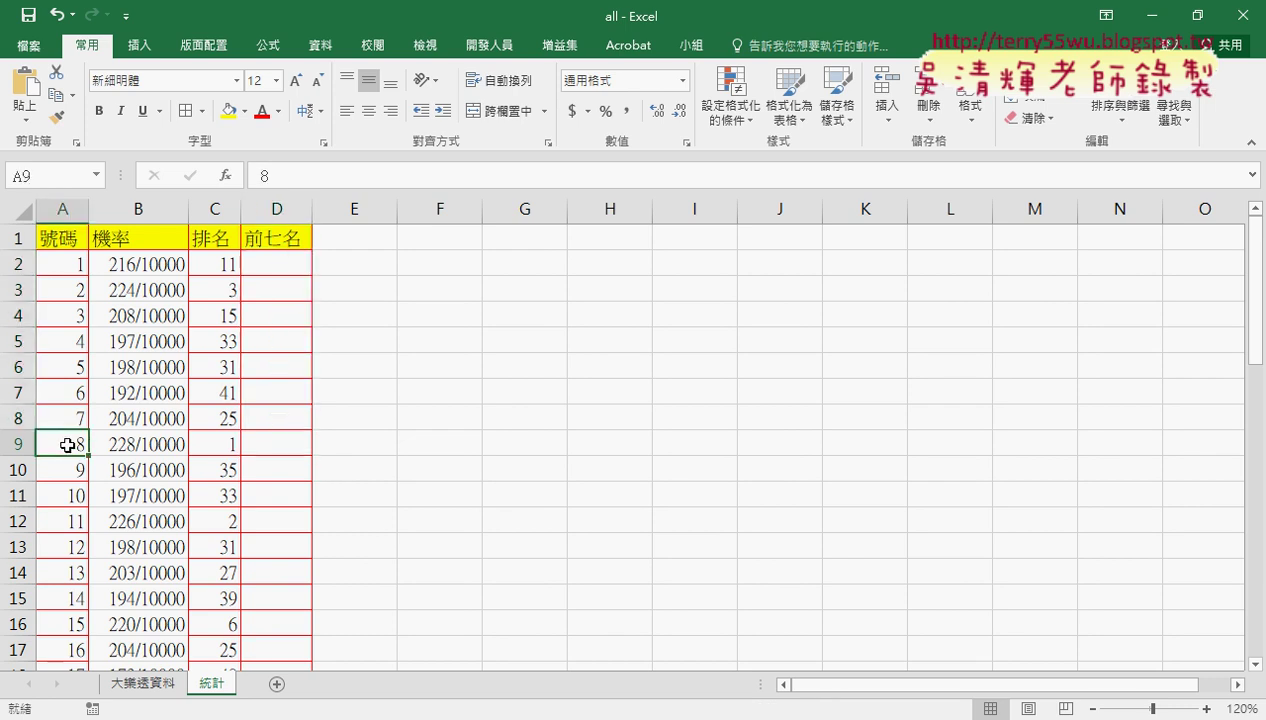
{"action": "left_click", "coordinate": [285, 264]}
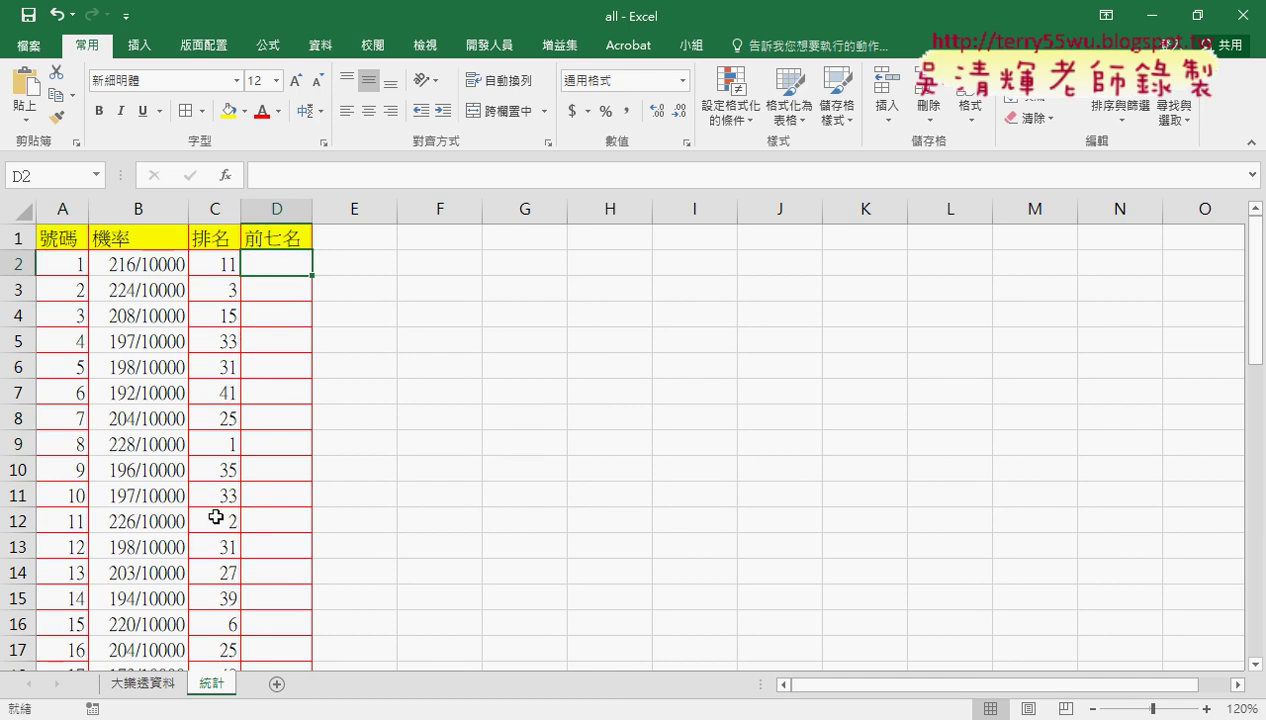
{"action": "left_click", "coordinate": [224, 287]}
{"action": "left_click", "coordinate": [68, 288]}
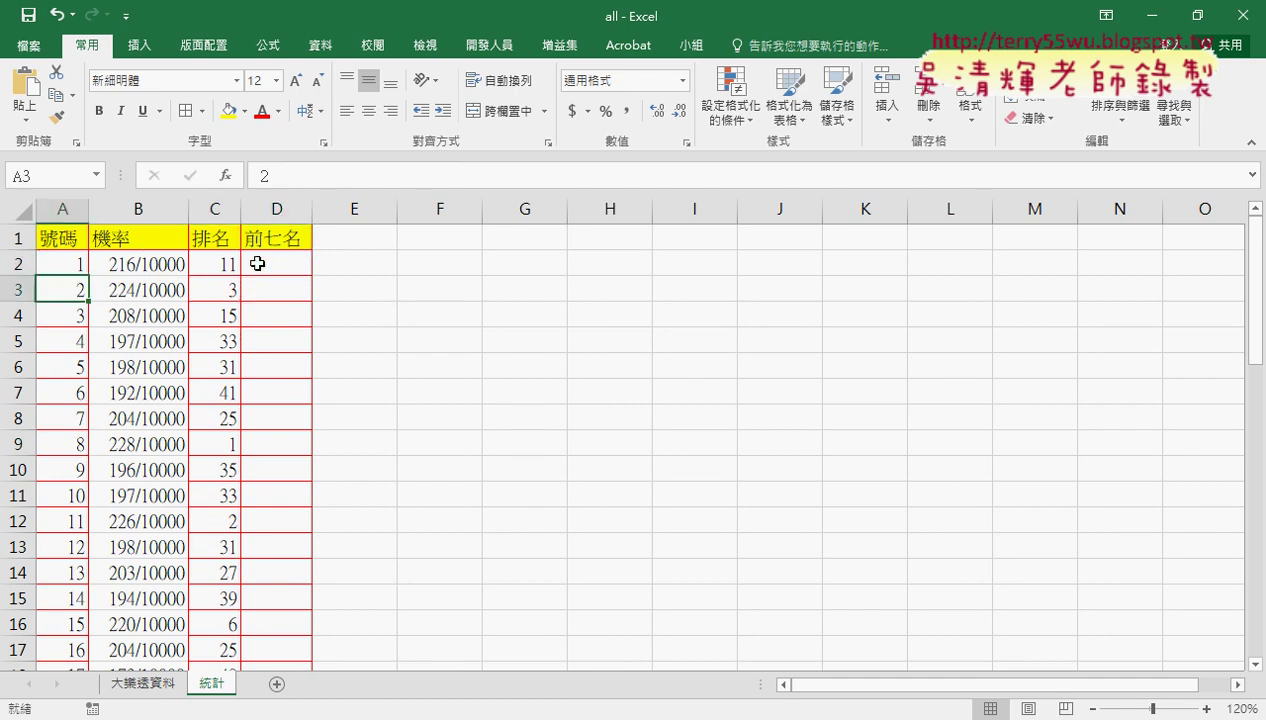
{"action": "left_click", "coordinate": [281, 262]}
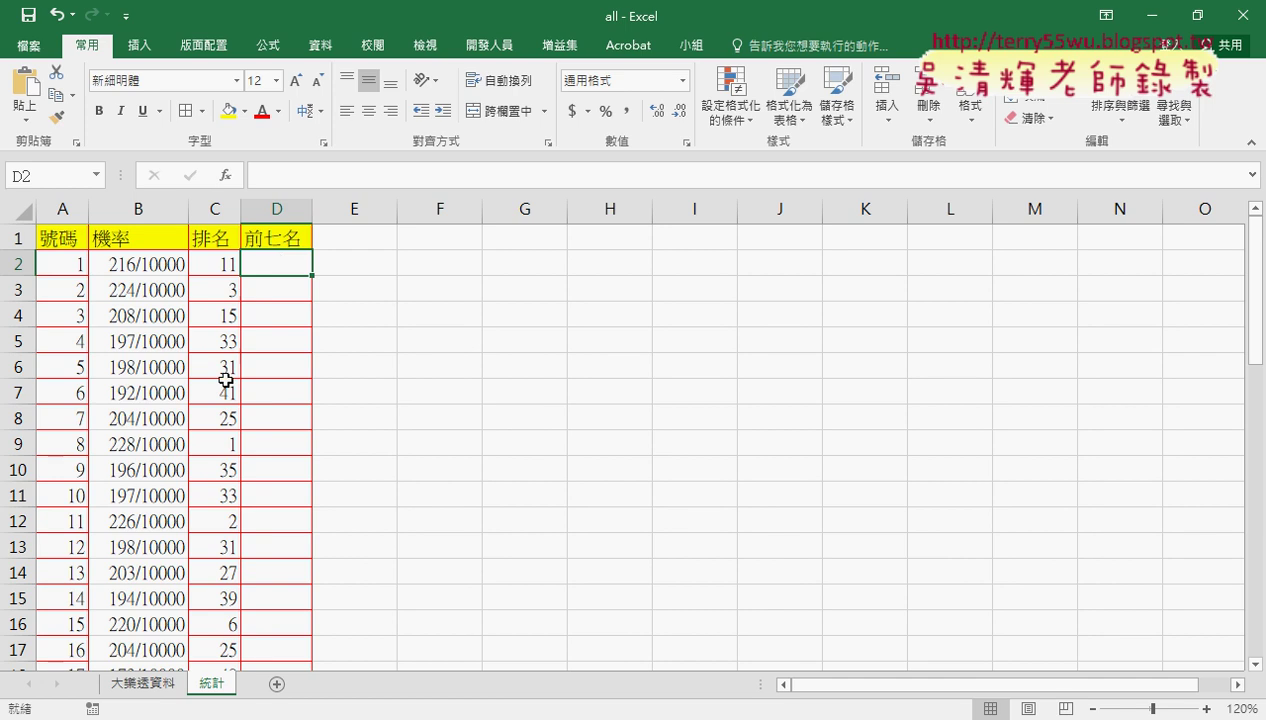
{"action": "left_click", "coordinate": [221, 211]}
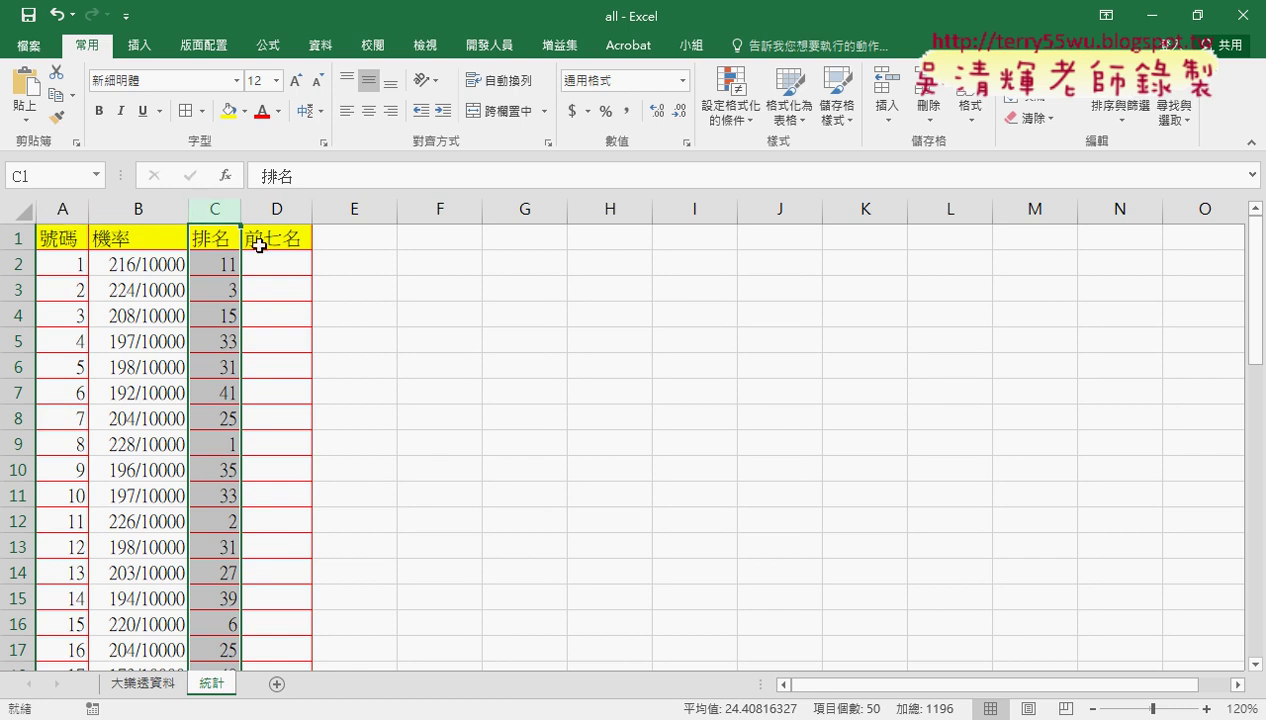
{"action": "left_click", "coordinate": [226, 289]}
{"action": "left_click", "coordinate": [68, 293]}
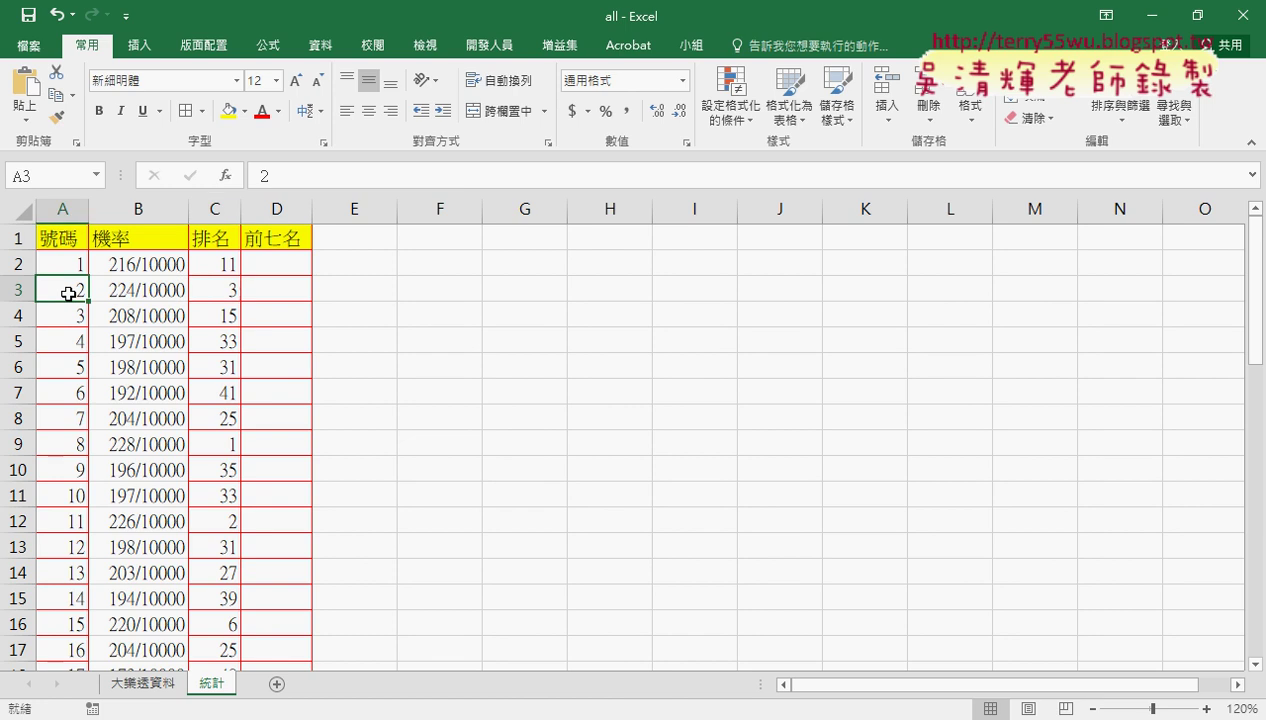
{"action": "left_click", "coordinate": [215, 289]}
{"action": "left_click", "coordinate": [278, 253]}
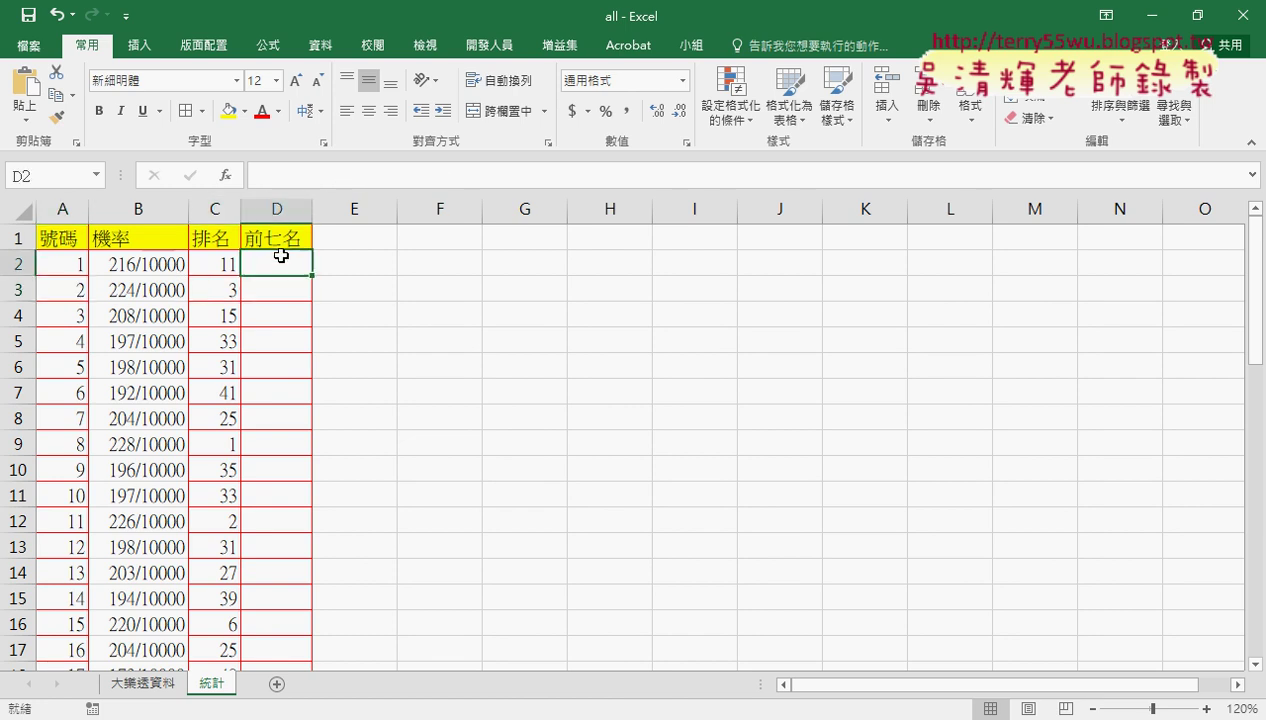
{"action": "left_click", "coordinate": [224, 284]}
{"action": "left_click", "coordinate": [217, 209]}
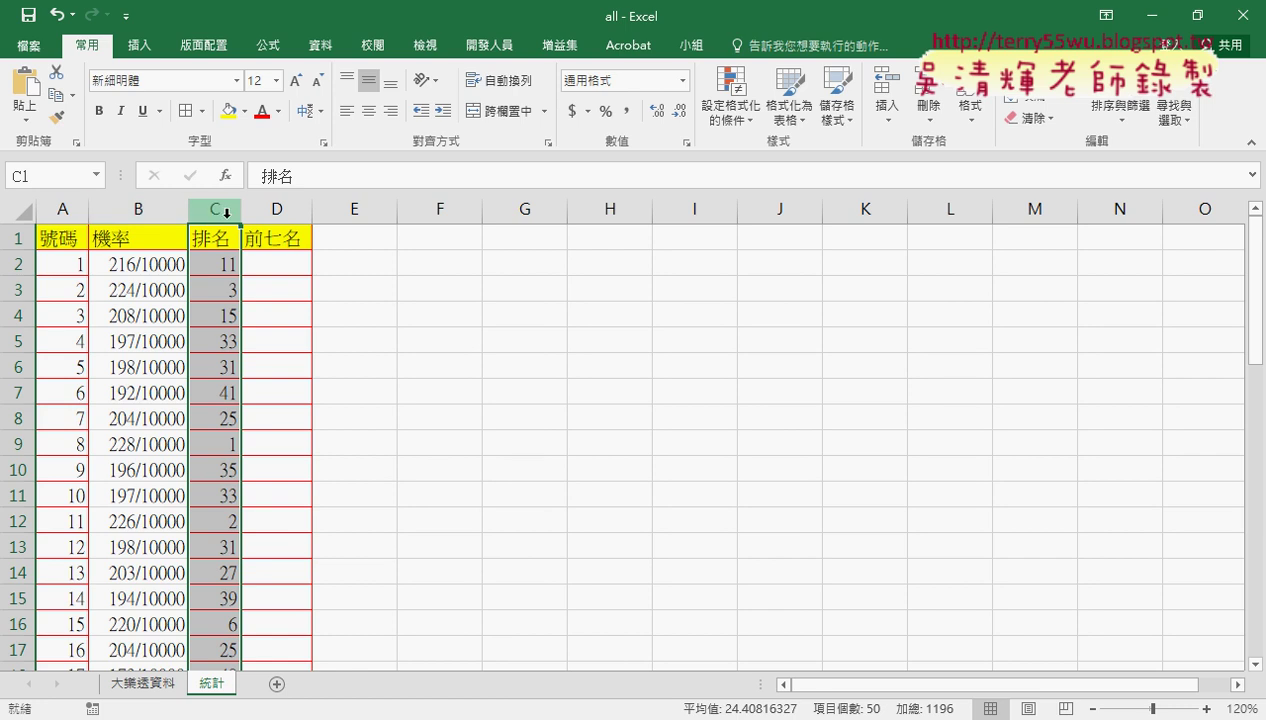
{"action": "left_click", "coordinate": [62, 208]}
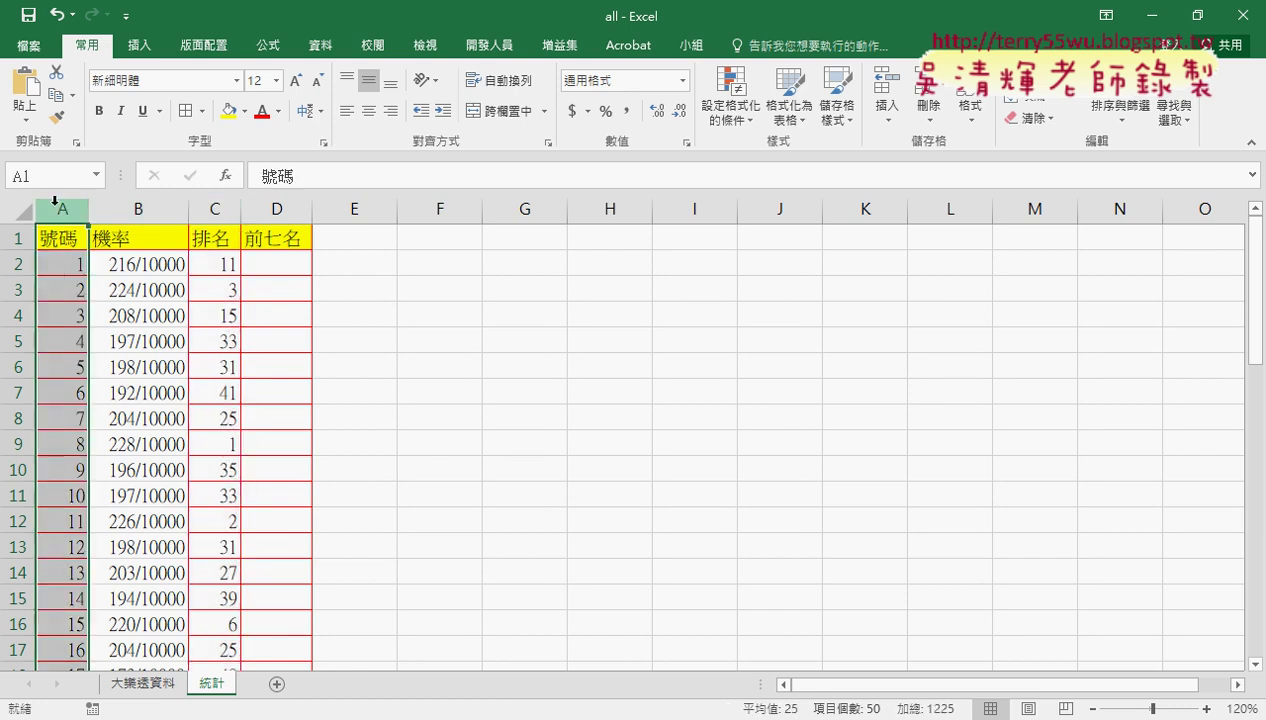
{"action": "left_click_drag", "start_coordinate": [290, 262], "coordinate": [288, 446]}
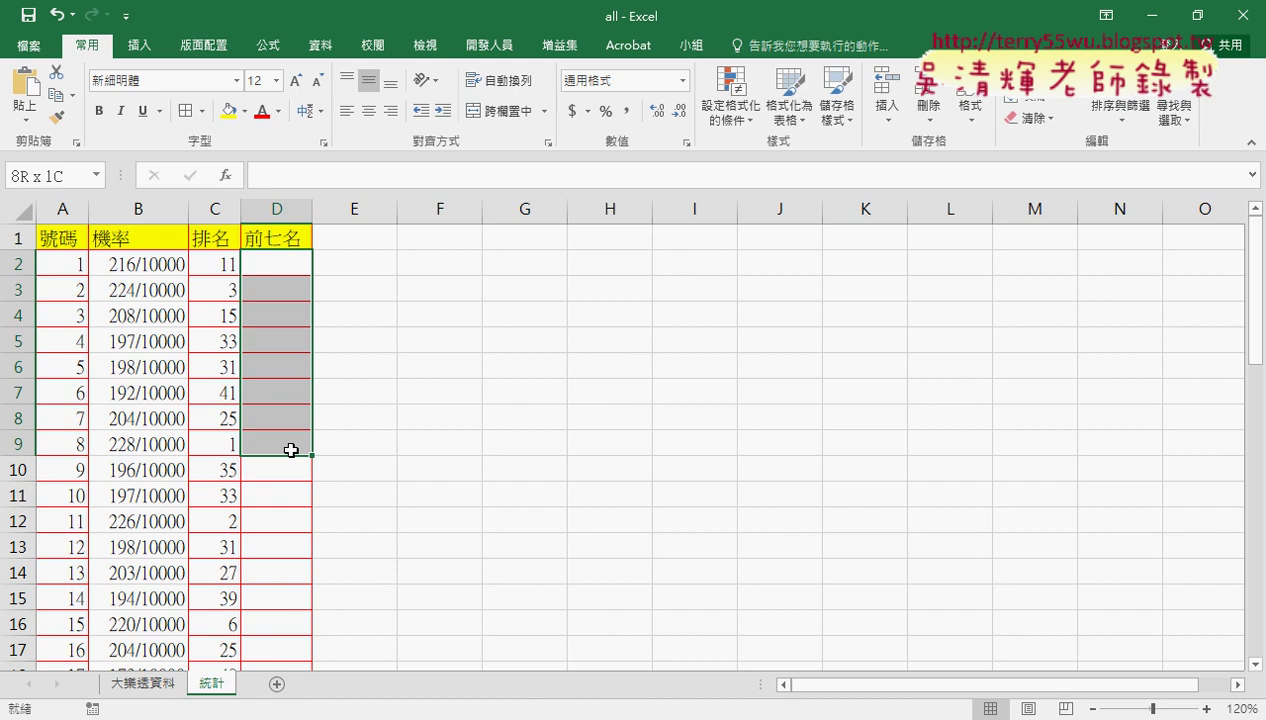
{"action": "left_click", "coordinate": [222, 290]}
{"action": "left_click", "coordinate": [58, 287]}
{"action": "left_click", "coordinate": [261, 263]}
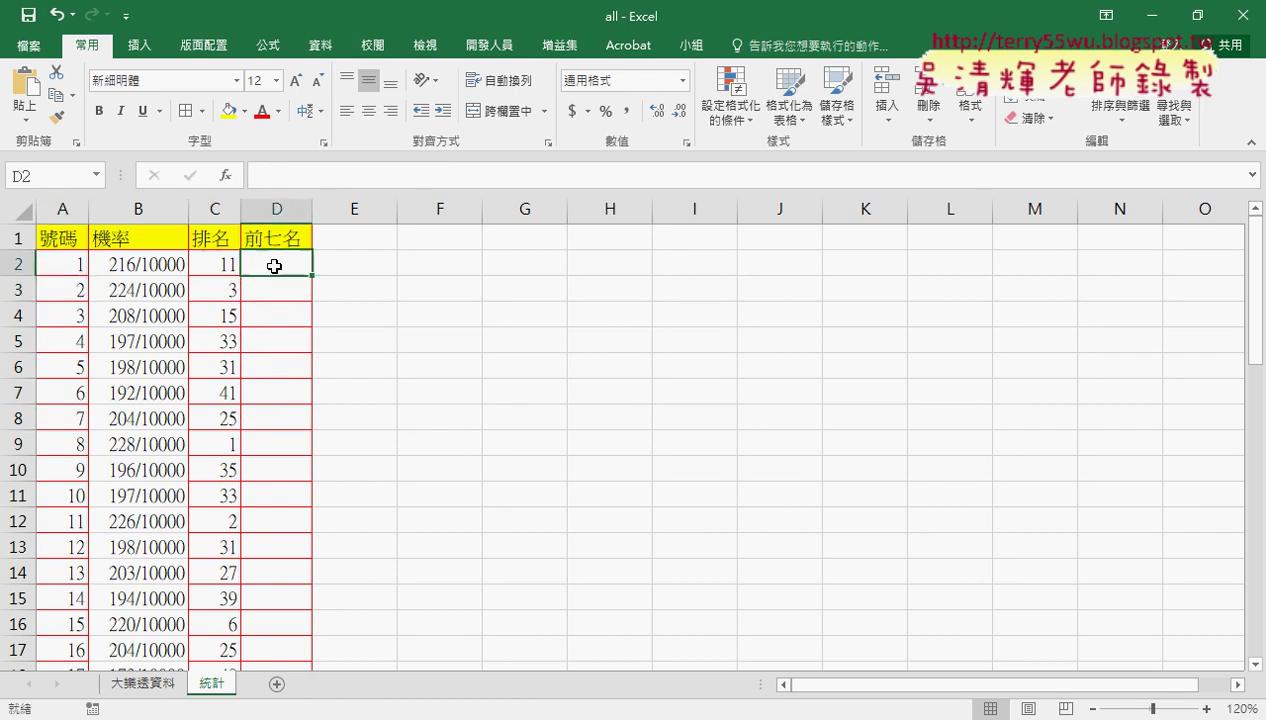
{"action": "left_click", "coordinate": [222, 446]}
{"action": "left_click", "coordinate": [70, 443]}
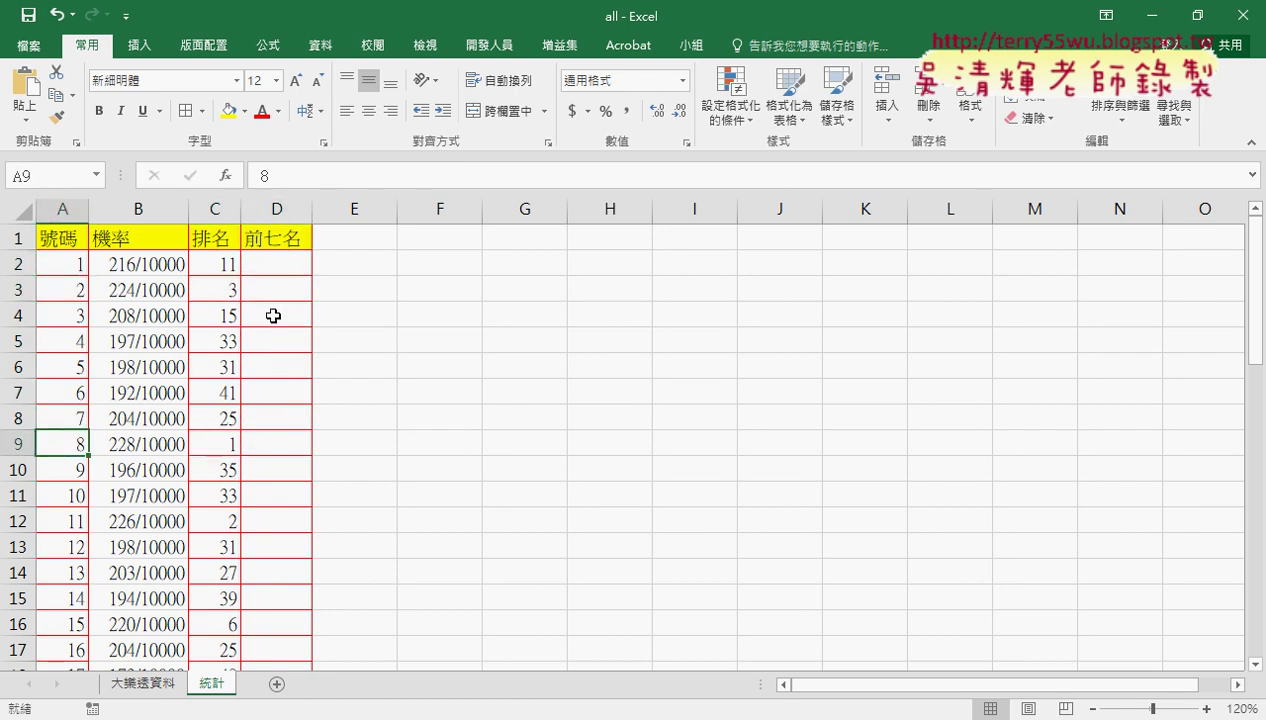
{"action": "left_click", "coordinate": [291, 294]}
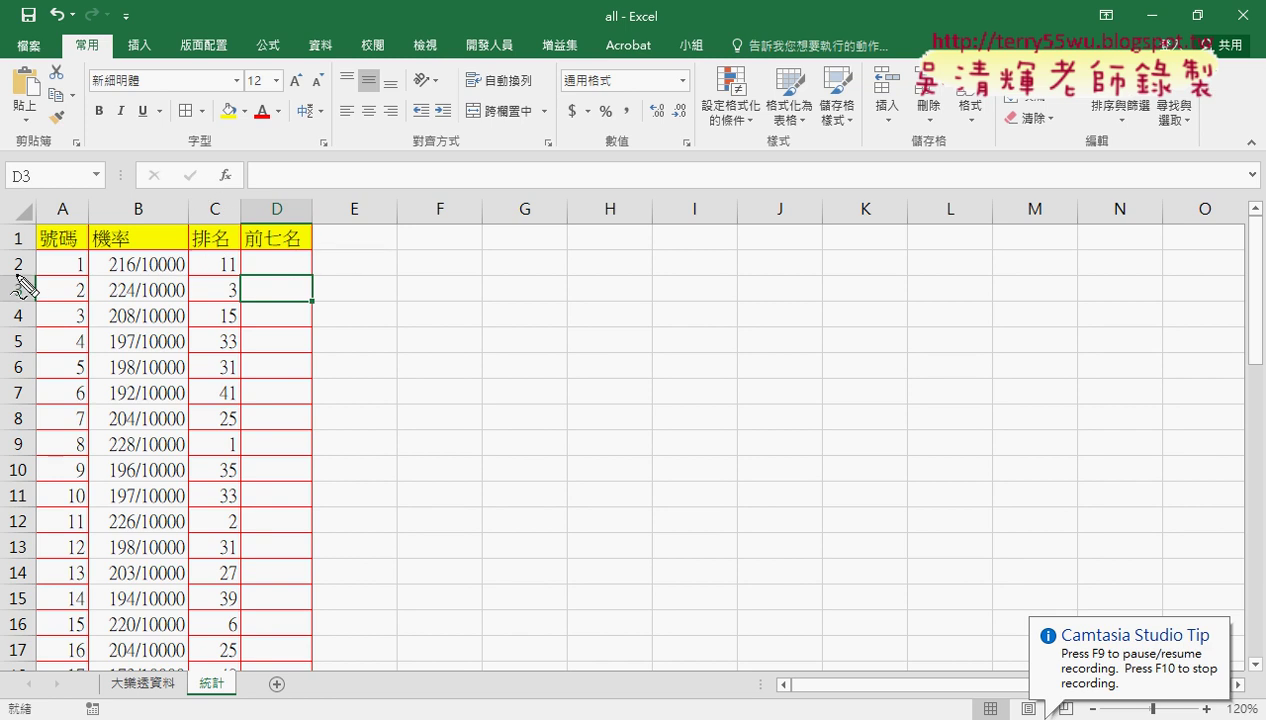
{"action": "left_click_drag", "start_coordinate": [22, 276], "coordinate": [20, 282]}
{"action": "mouse_move", "coordinate": [334, 256]}
{"action": "left_mouse_down"}
{"action": "mouse_move", "coordinate": [334, 322]}
{"action": "mouse_move", "coordinate": [372, 296]}
{"action": "left_mouse_up"}
{"action": "mouse_move", "coordinate": [218, 278]}
{"action": "left_mouse_down"}
{"action": "mouse_move", "coordinate": [226, 255]}
{"action": "mouse_move", "coordinate": [245, 290]}
{"action": "mouse_move", "coordinate": [235, 286]}
{"action": "left_mouse_up"}
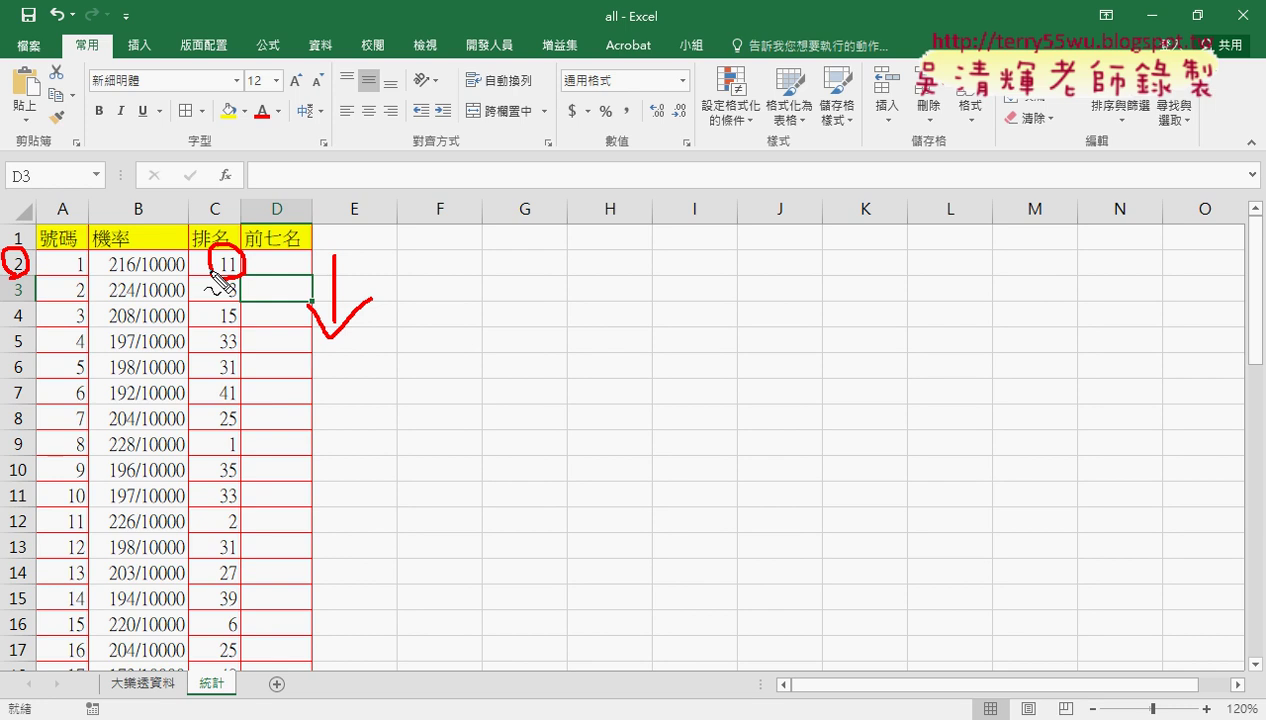
{"action": "key", "text": "ctrl+z"}
{"action": "left_click_drag", "start_coordinate": [58, 266], "coordinate": [92, 263]}
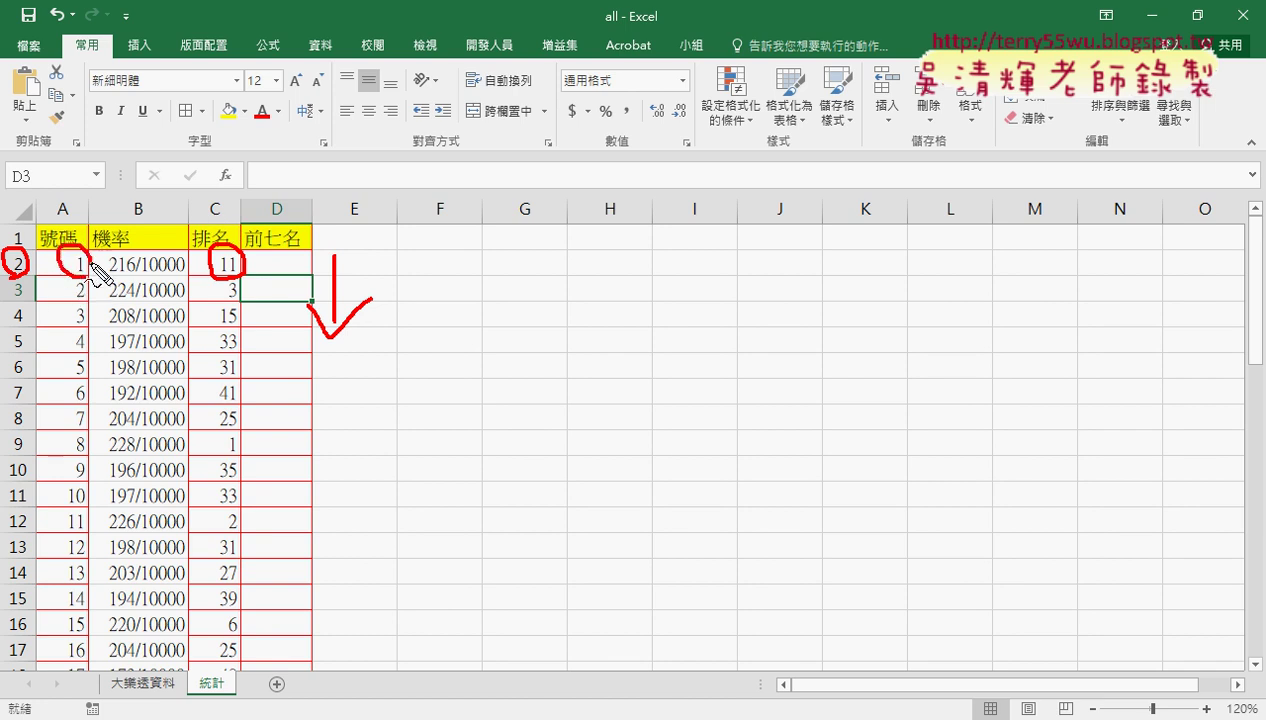
{"action": "mouse_move", "coordinate": [88, 311]}
{"action": "left_mouse_down"}
{"action": "mouse_move", "coordinate": [52, 304]}
{"action": "mouse_move", "coordinate": [92, 318]}
{"action": "mouse_move", "coordinate": [100, 280]}
{"action": "mouse_move", "coordinate": [268, 178]}
{"action": "mouse_move", "coordinate": [298, 243]}
{"action": "mouse_move", "coordinate": [285, 257]}
{"action": "mouse_move", "coordinate": [302, 234]}
{"action": "mouse_move", "coordinate": [296, 265]}
{"action": "left_mouse_up"}
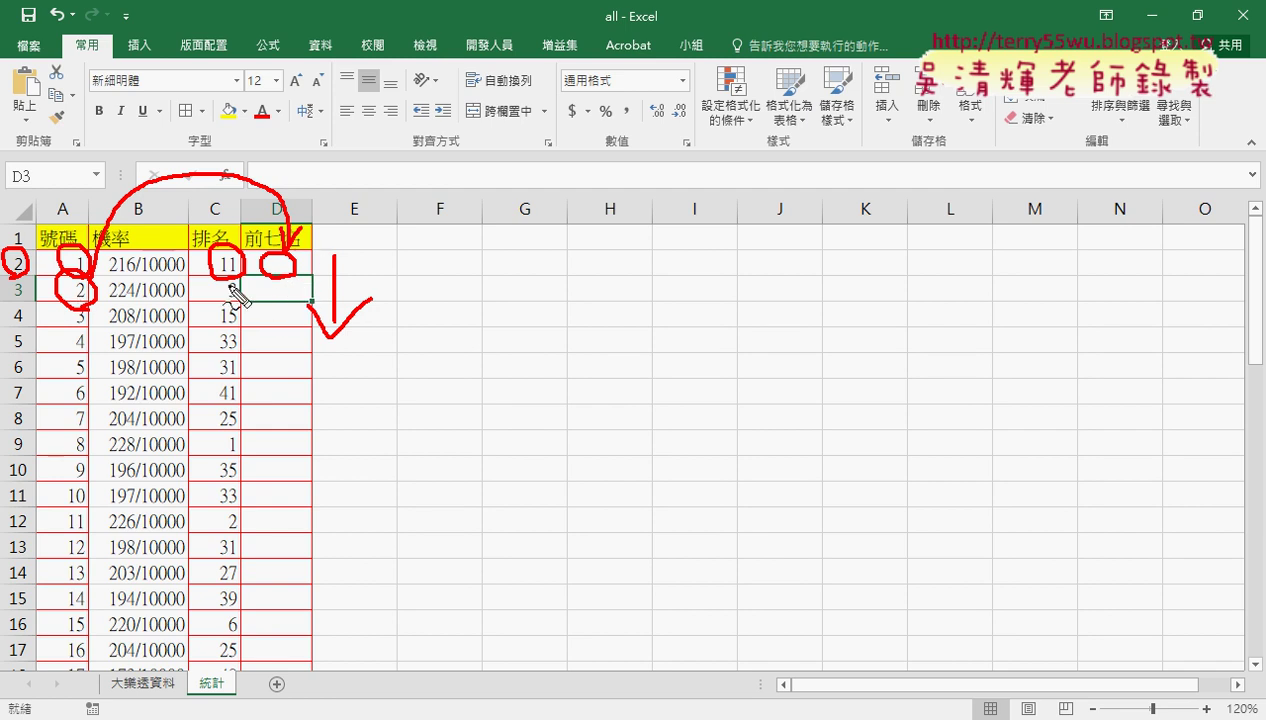
{"action": "mouse_move", "coordinate": [295, 298]}
{"action": "left_mouse_down"}
{"action": "mouse_move", "coordinate": [268, 297]}
{"action": "mouse_move", "coordinate": [296, 300]}
{"action": "mouse_move", "coordinate": [282, 333]}
{"action": "mouse_move", "coordinate": [294, 339]}
{"action": "mouse_move", "coordinate": [259, 336]}
{"action": "mouse_move", "coordinate": [283, 359]}
{"action": "mouse_move", "coordinate": [291, 398]}
{"action": "mouse_move", "coordinate": [302, 370]}
{"action": "mouse_move", "coordinate": [287, 385]}
{"action": "left_mouse_up"}
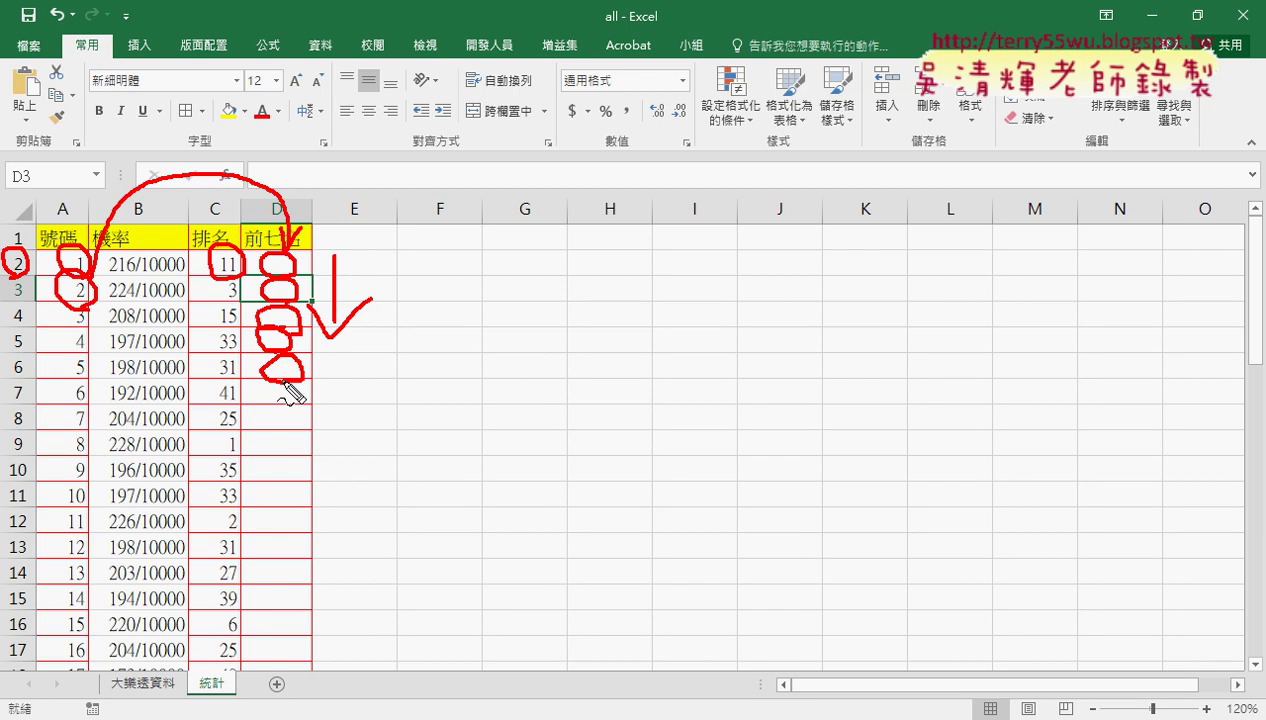
{"action": "key", "text": "Escape"}
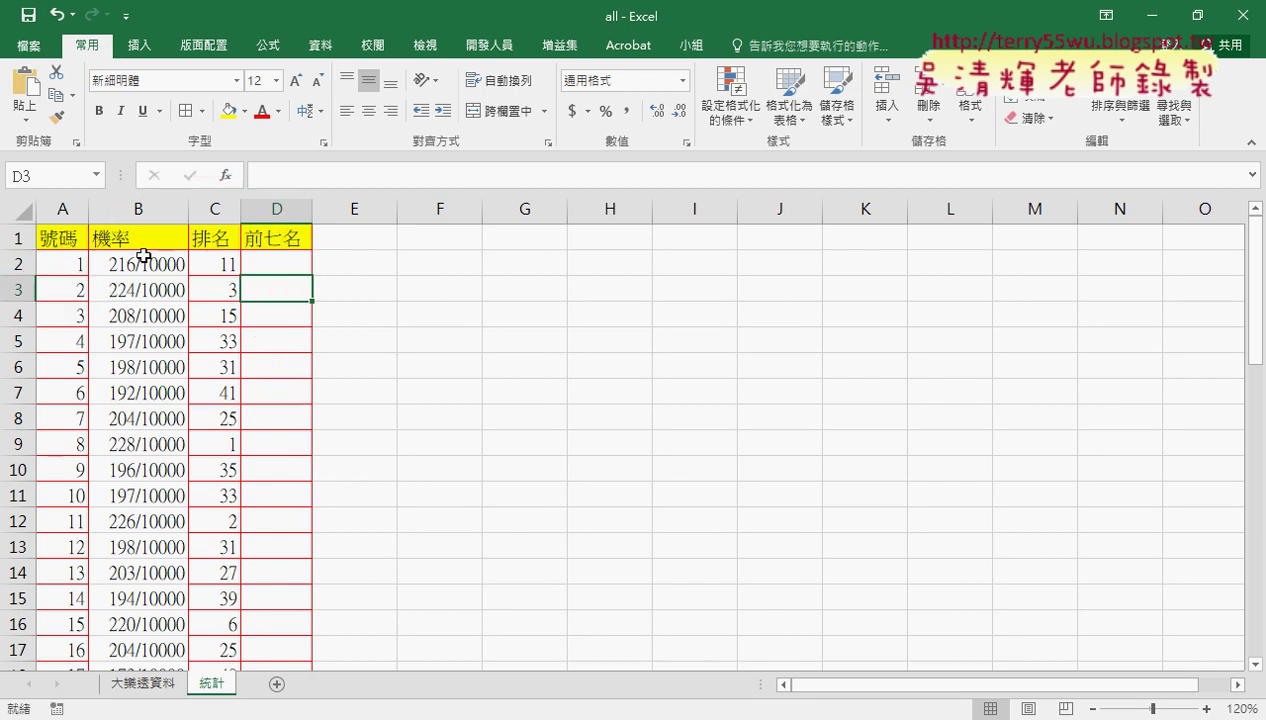
{"action": "left_click", "coordinate": [67, 237]}
{"action": "left_click", "coordinate": [128, 236]}
{"action": "left_click", "coordinate": [213, 233]}
{"action": "left_click", "coordinate": [264, 236]}
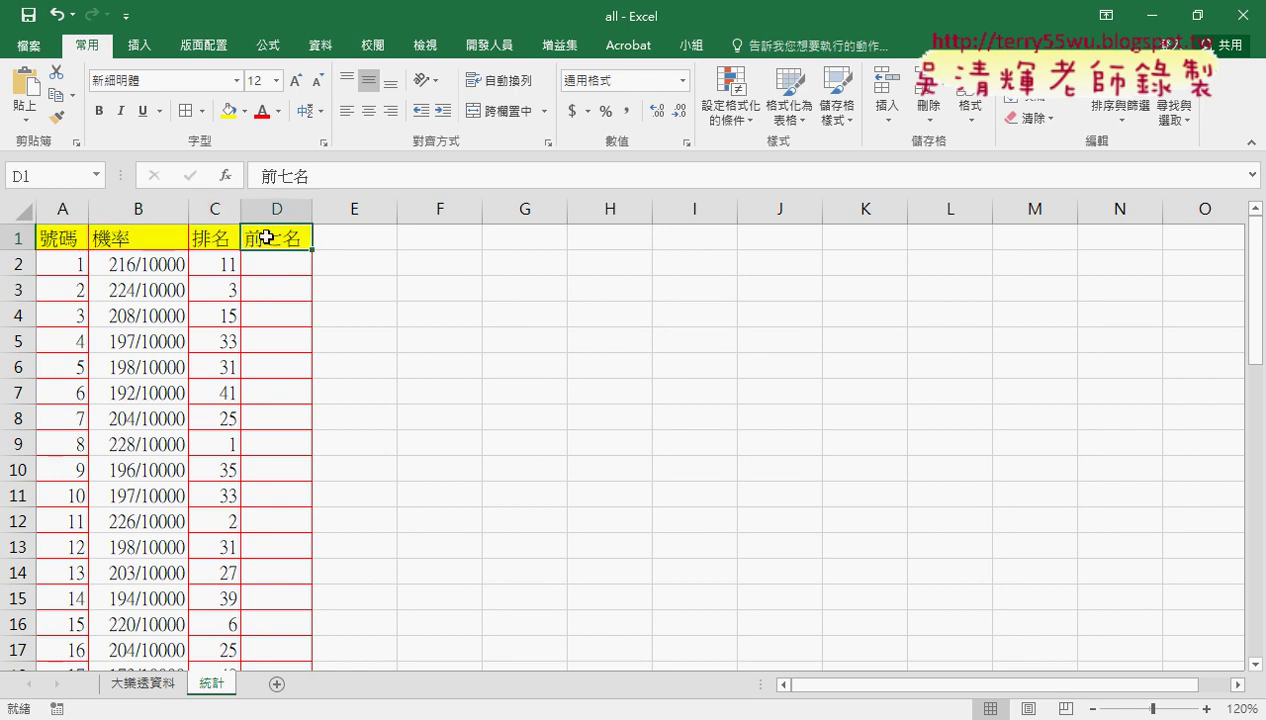
{"action": "left_click", "coordinate": [80, 268]}
{"action": "left_click", "coordinate": [132, 267]}
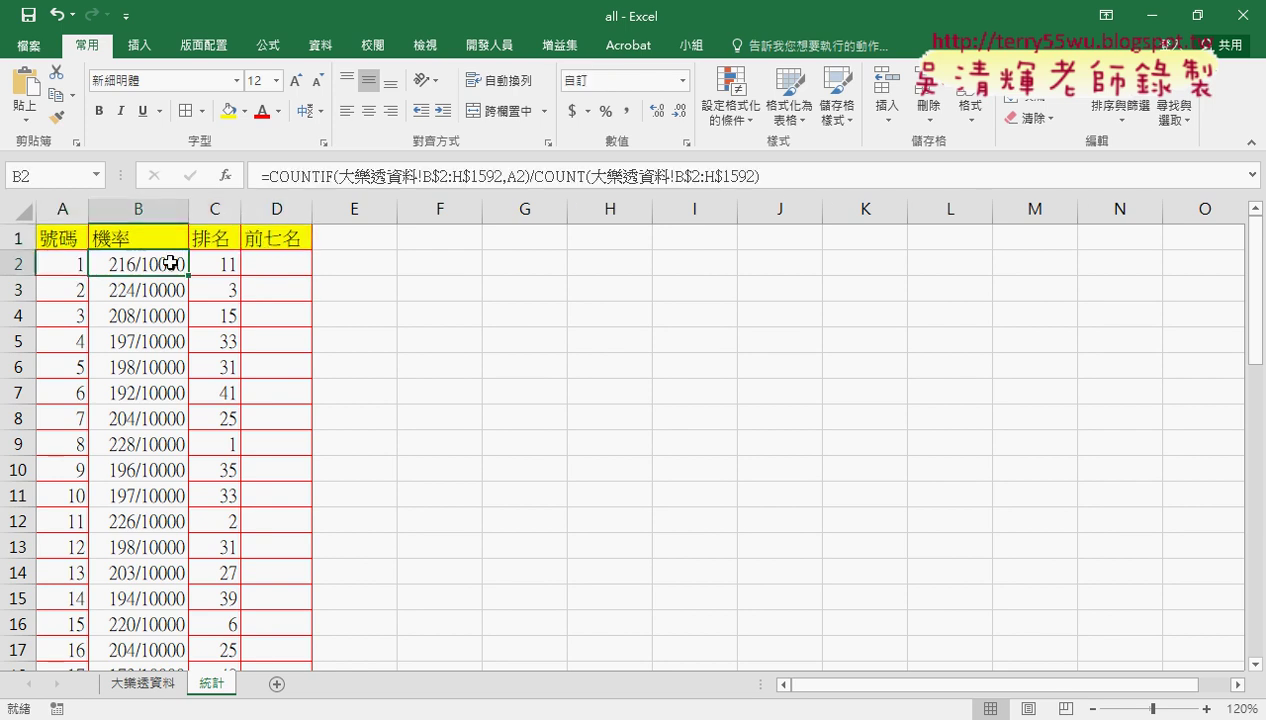
{"action": "left_click", "coordinate": [214, 263]}
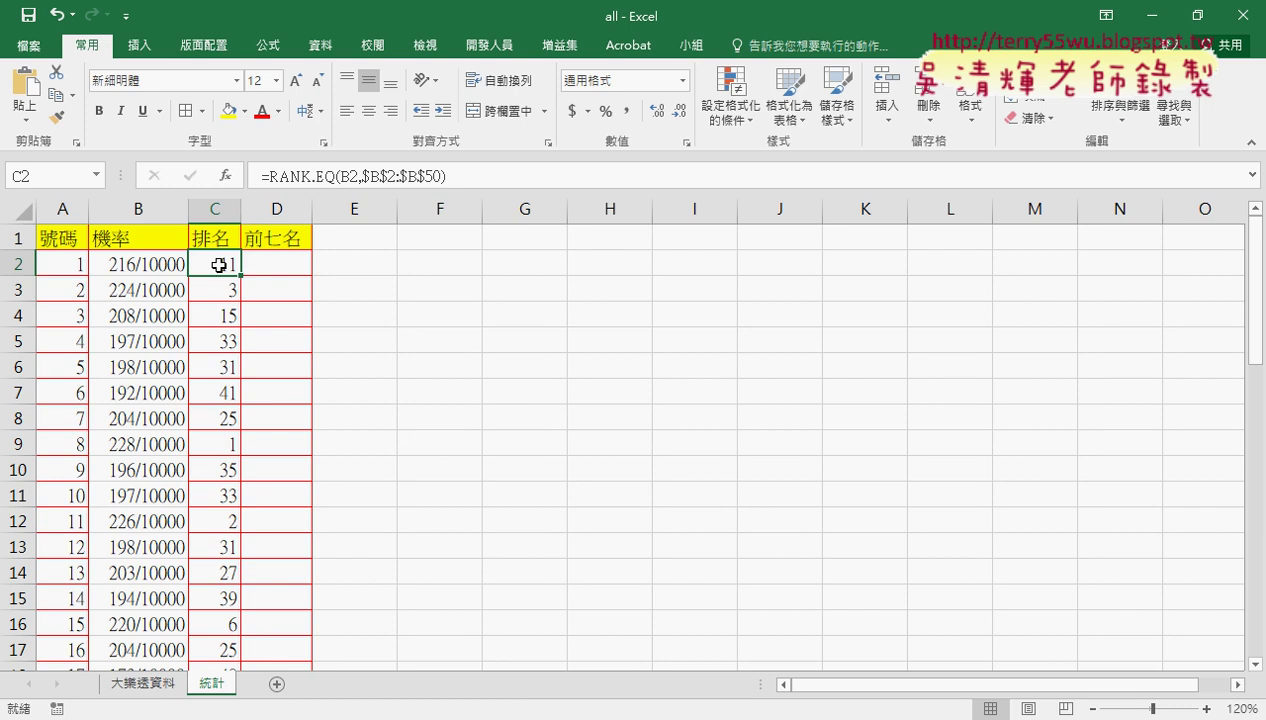